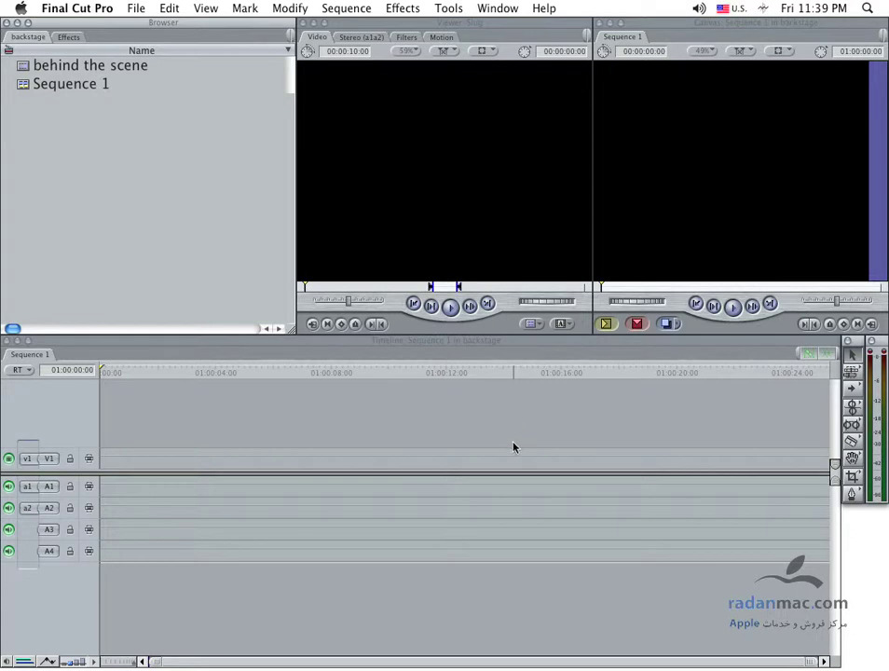
Step: Drag the divider between video and audio tracks down to make the video track taller
left_click_drag(513, 470, 515, 501)
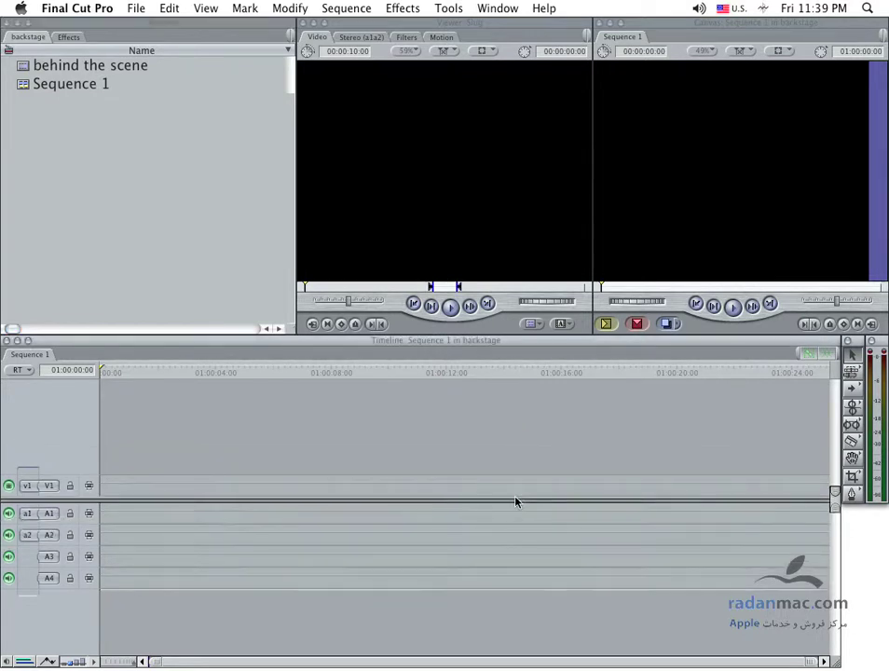
Step: Load behind the scene in the Viewer and skim to the shot of the boy in the chair
double_click(90, 65)
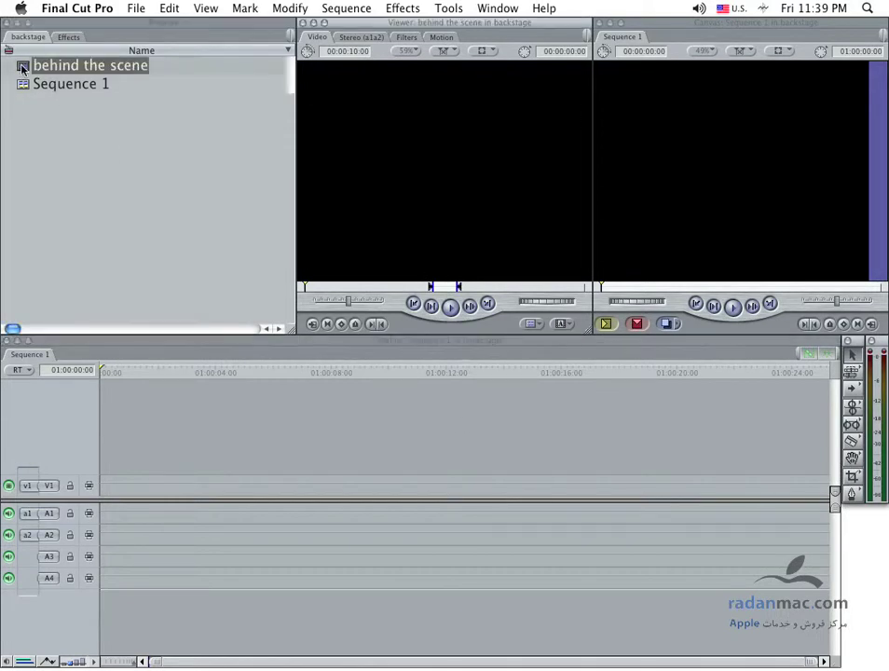
mouse_move(311, 290)
left_mouse_down()
mouse_move(589, 297)
mouse_move(339, 295)
left_mouse_up()
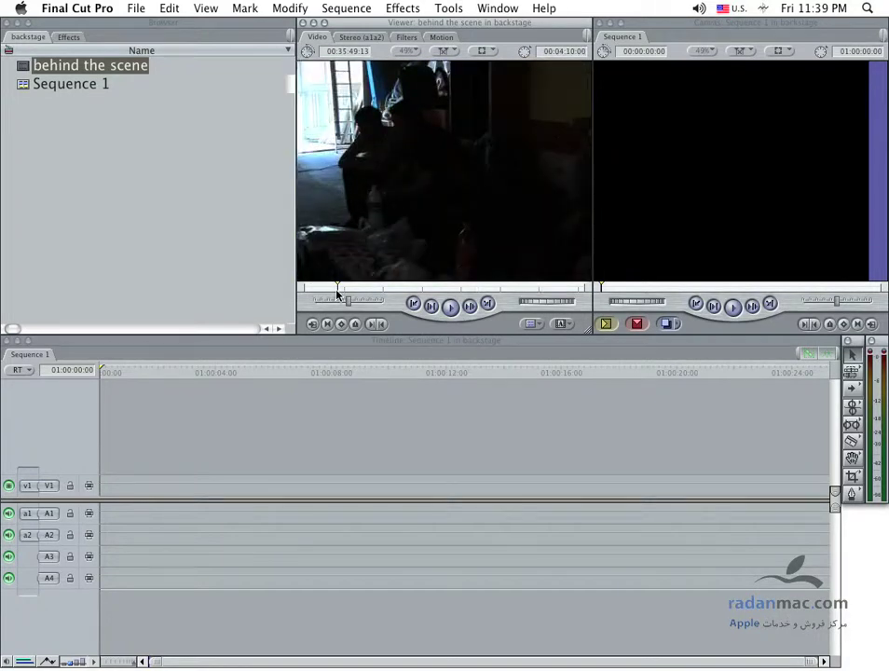
left_click_drag(337, 294, 357, 289)
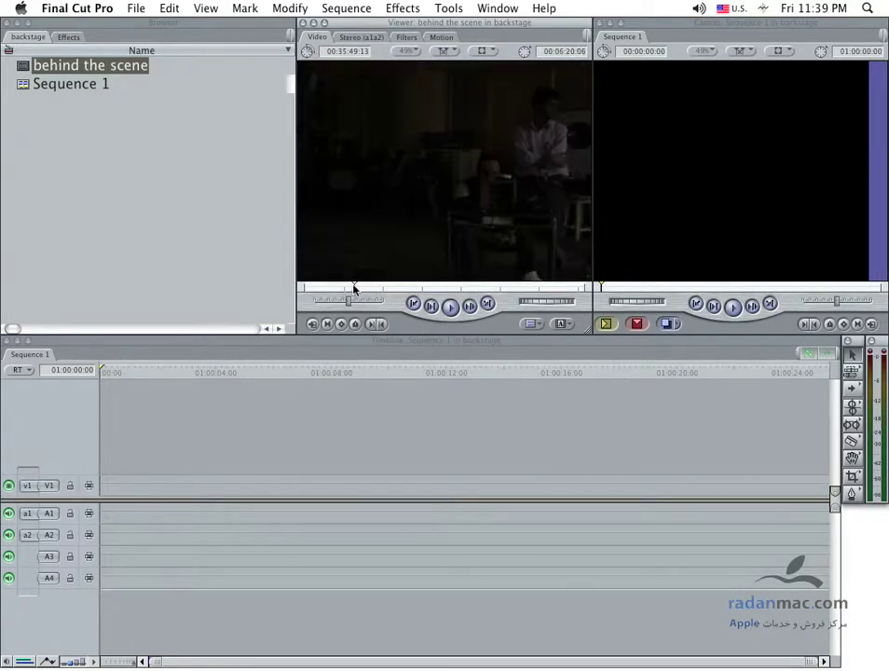
mouse_move(357, 289)
left_mouse_down()
mouse_move(305, 292)
mouse_move(315, 292)
left_mouse_up()
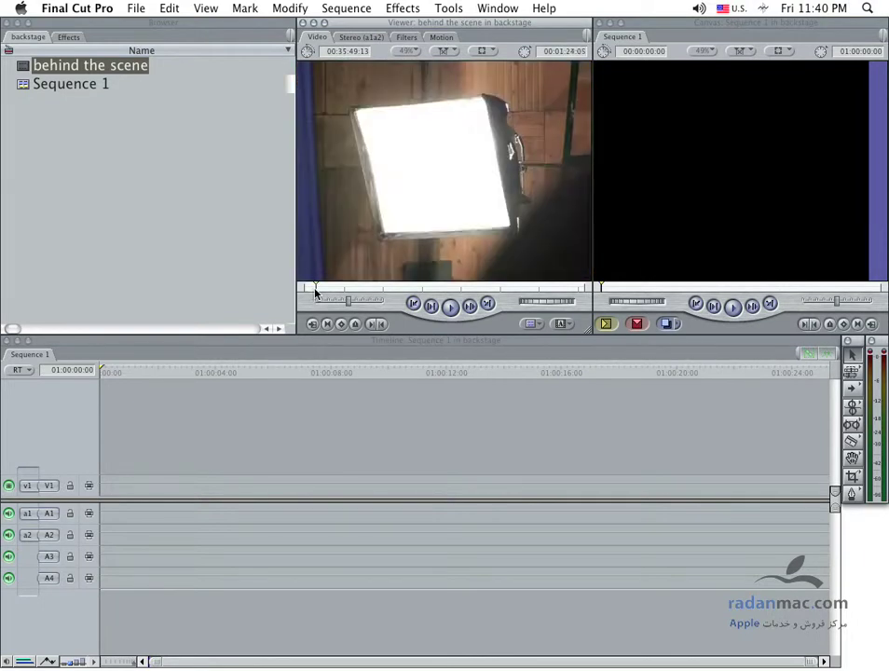
left_click_drag(315, 291, 326, 292)
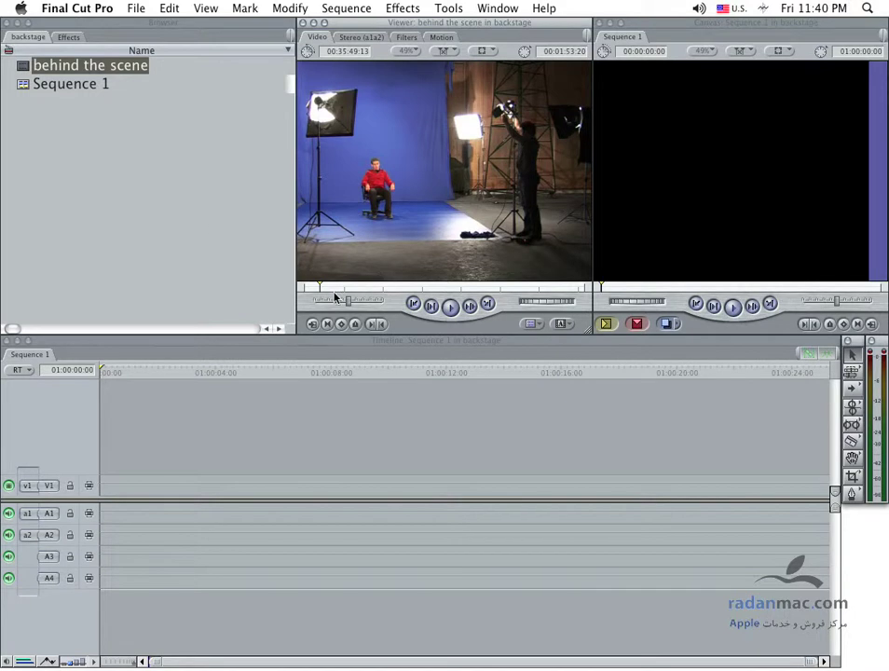
left_click_drag(318, 291, 319, 292)
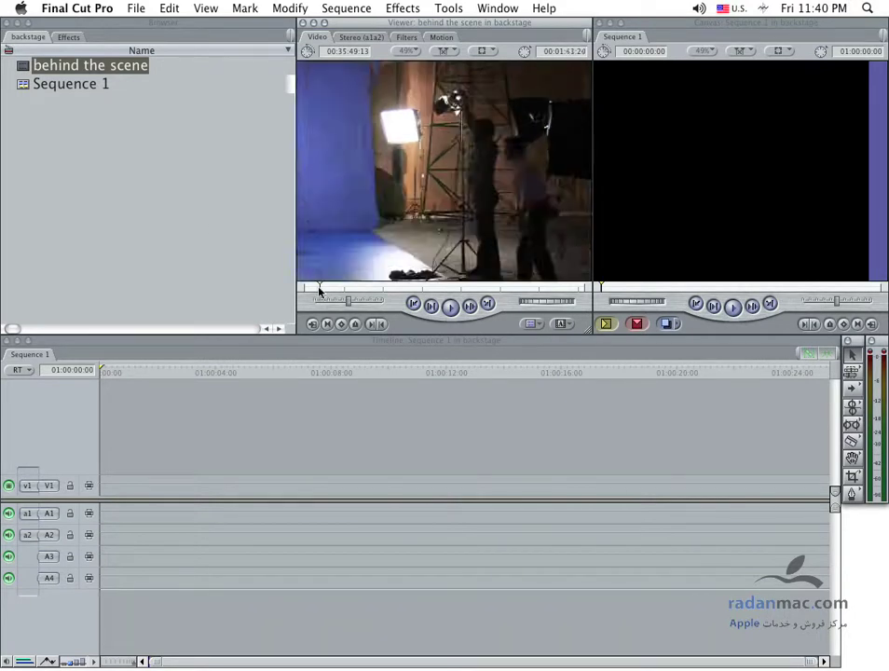
left_click(318, 292)
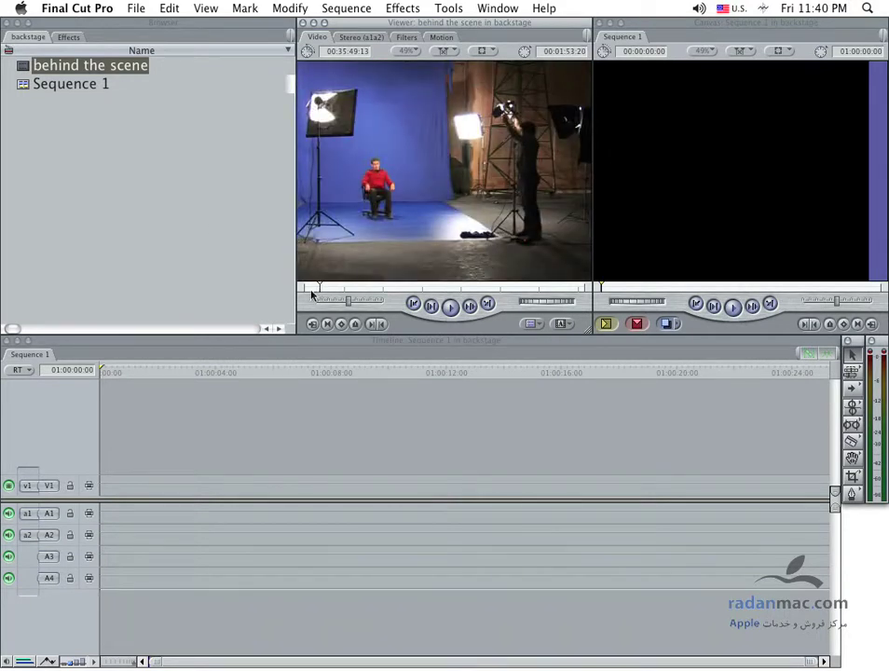
left_click(315, 290)
left_click(316, 290)
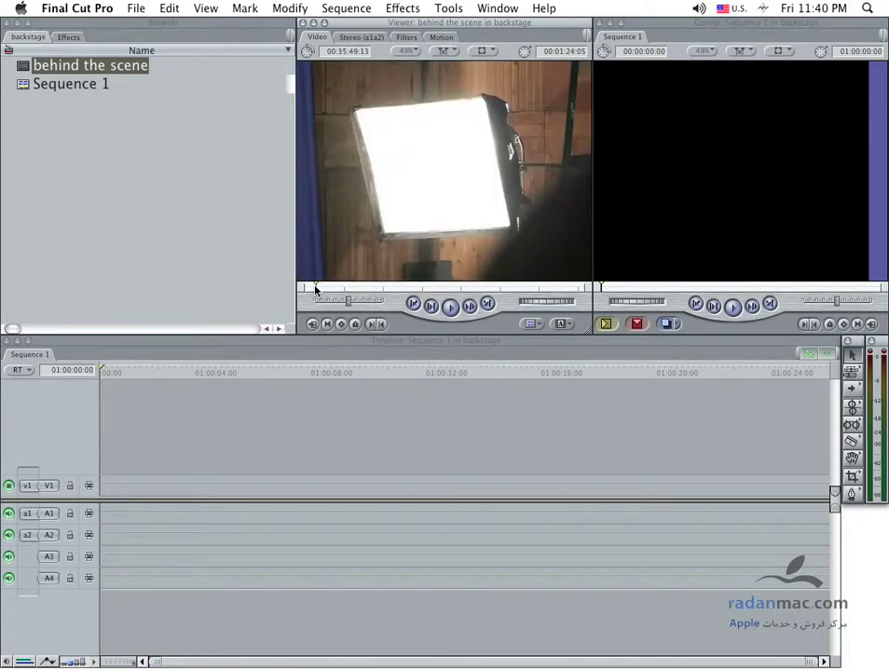
Step: Play the boy-in-the-chair shot and mark In and Out around a 00:00:07:21 section
key("Right")
key("Right")
key("Right")
key("Right")
key("Right")
key("Right")
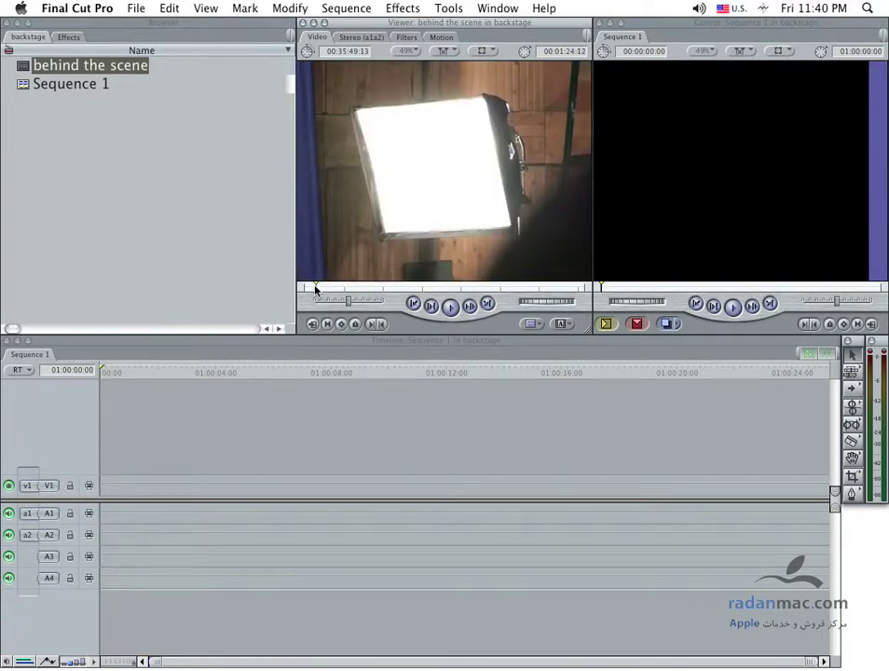
key("space")
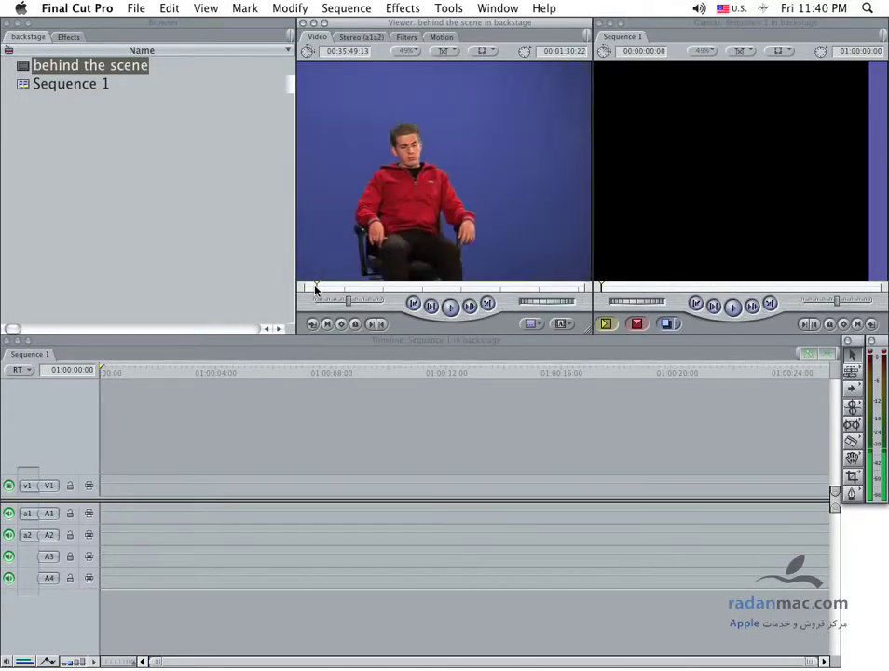
key("i")
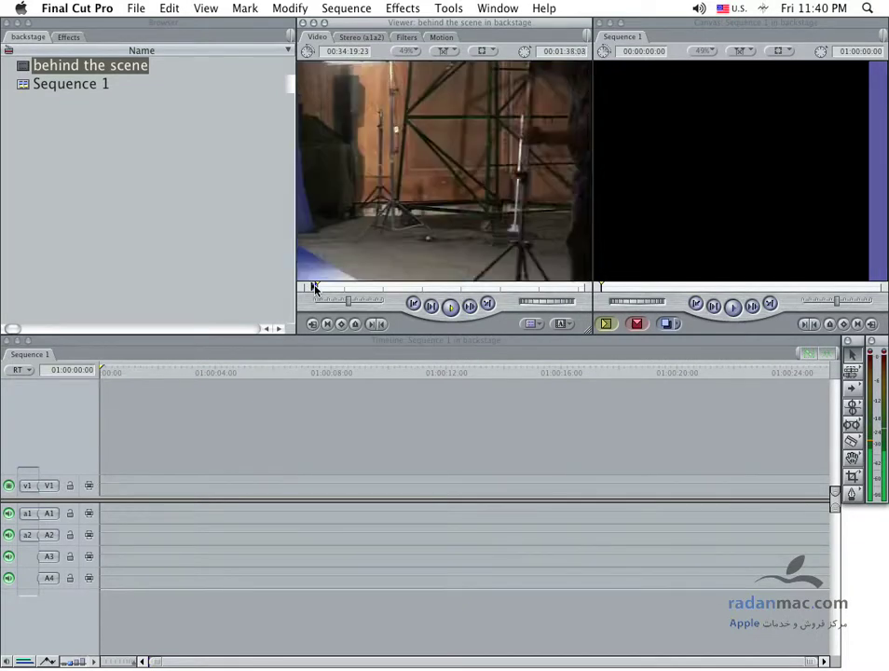
key("o")
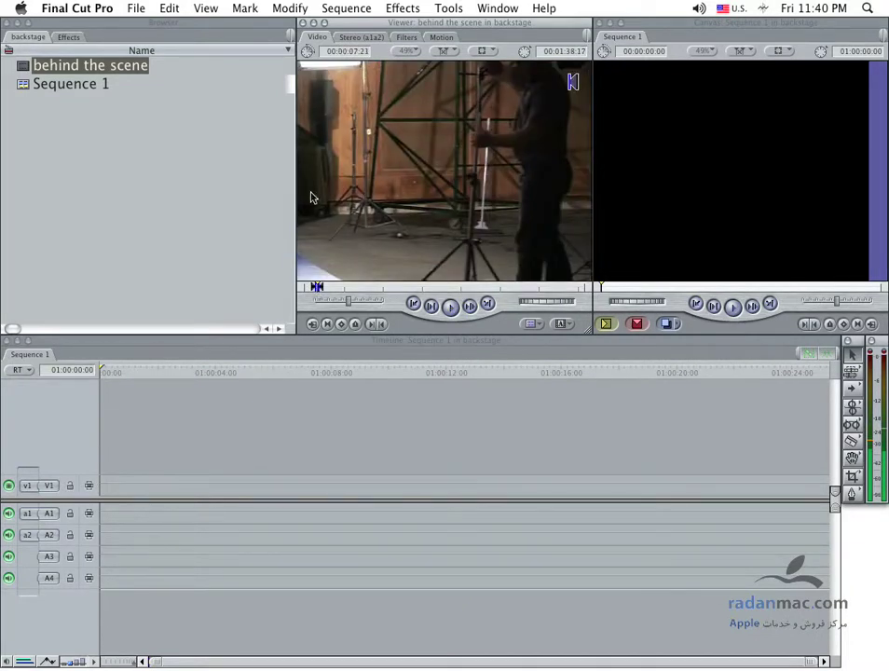
Step: Make a subclip named 'boy on chair' from the marked section and load it in the Viewer
left_click(288, 9)
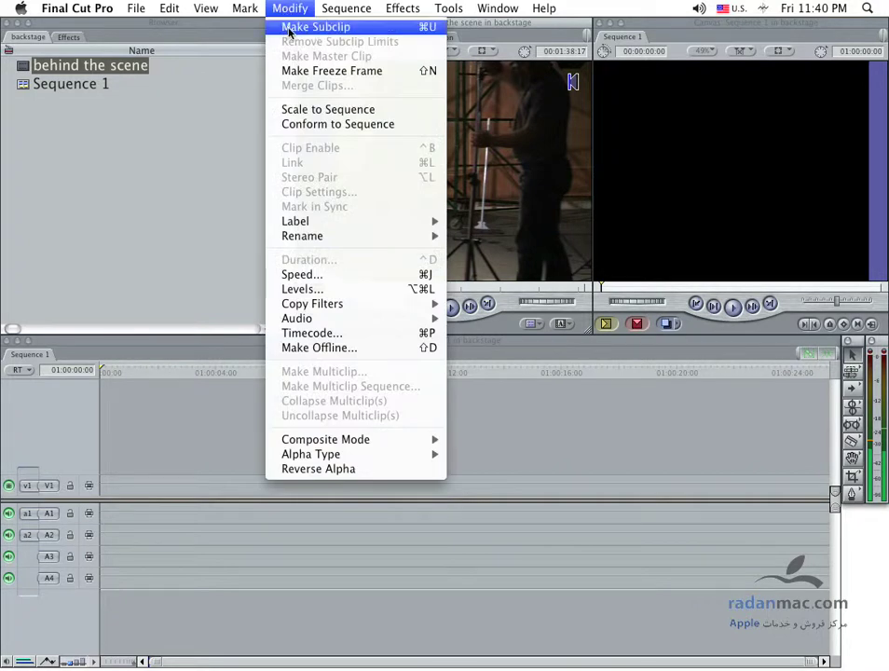
left_click(289, 28)
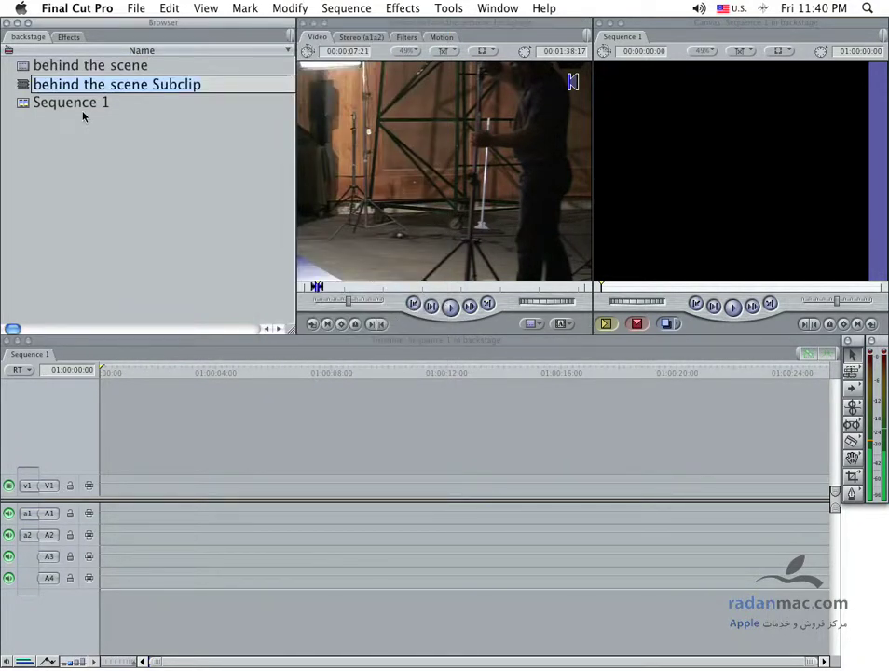
type("boy on cha")
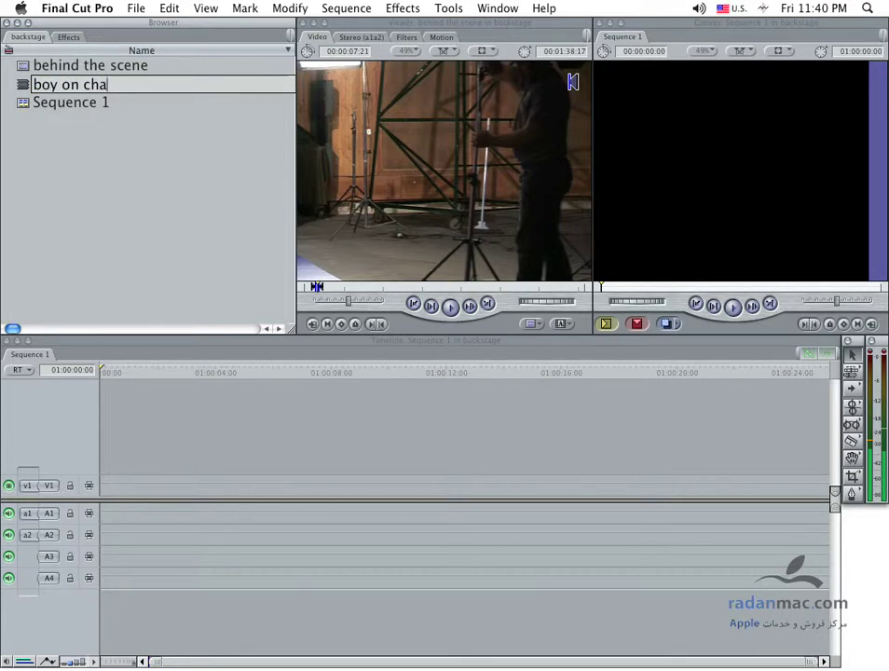
type("ir")
key("Return")
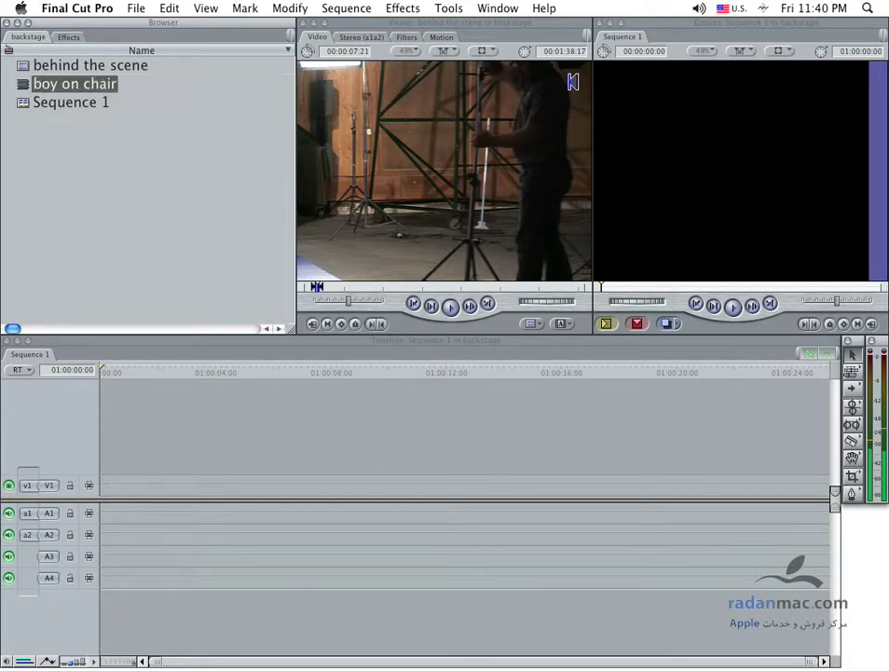
double_click(18, 84)
Step: Reload behind the scene and drag its marked section onto V1 of Sequence 1
mouse_move(307, 288)
left_mouse_down()
mouse_move(581, 293)
mouse_move(294, 295)
mouse_move(590, 298)
mouse_move(269, 293)
left_mouse_up()
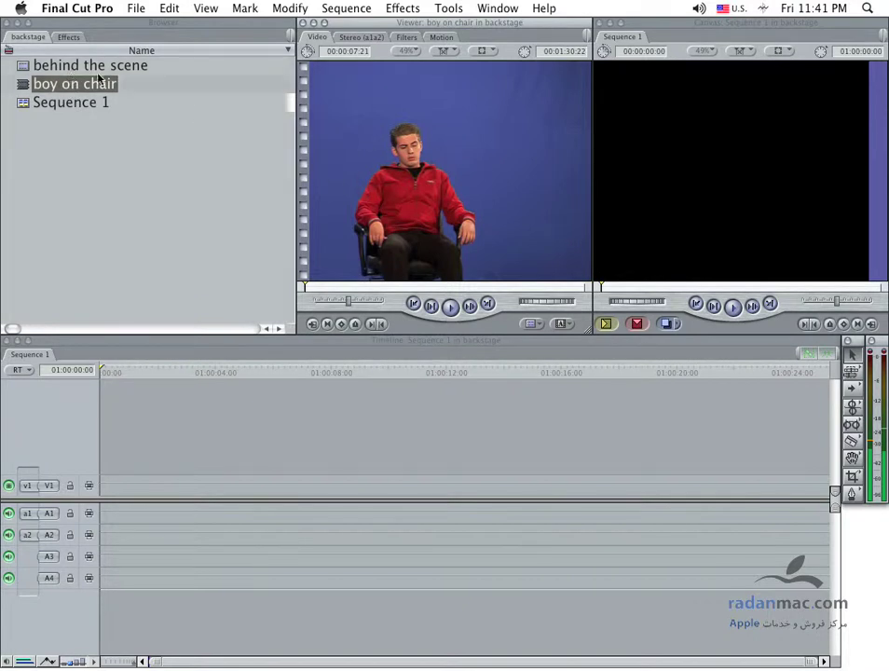
left_click(90, 69)
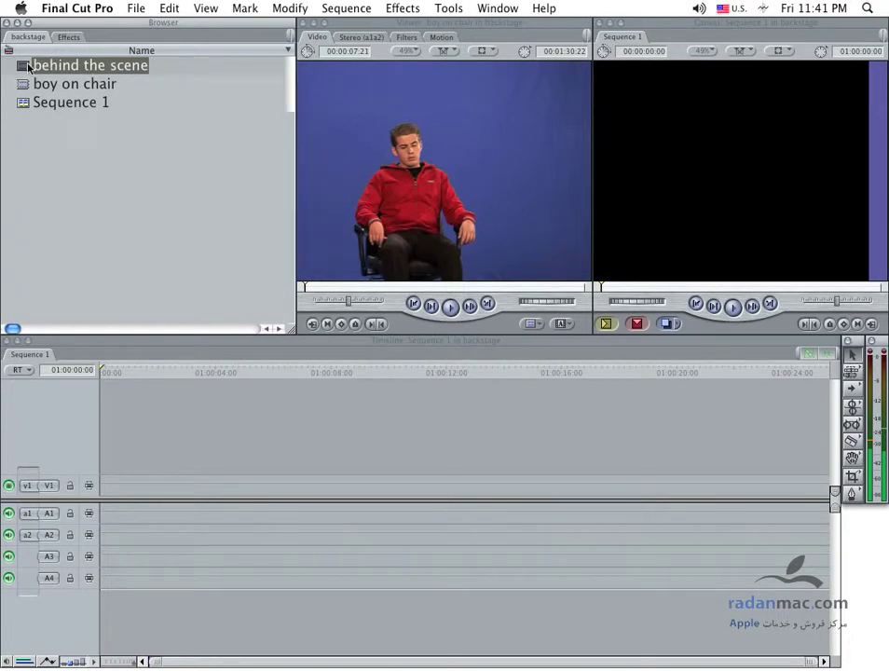
double_click(89, 69)
mouse_move(328, 272)
left_mouse_down()
mouse_move(190, 480)
mouse_move(176, 482)
left_mouse_up()
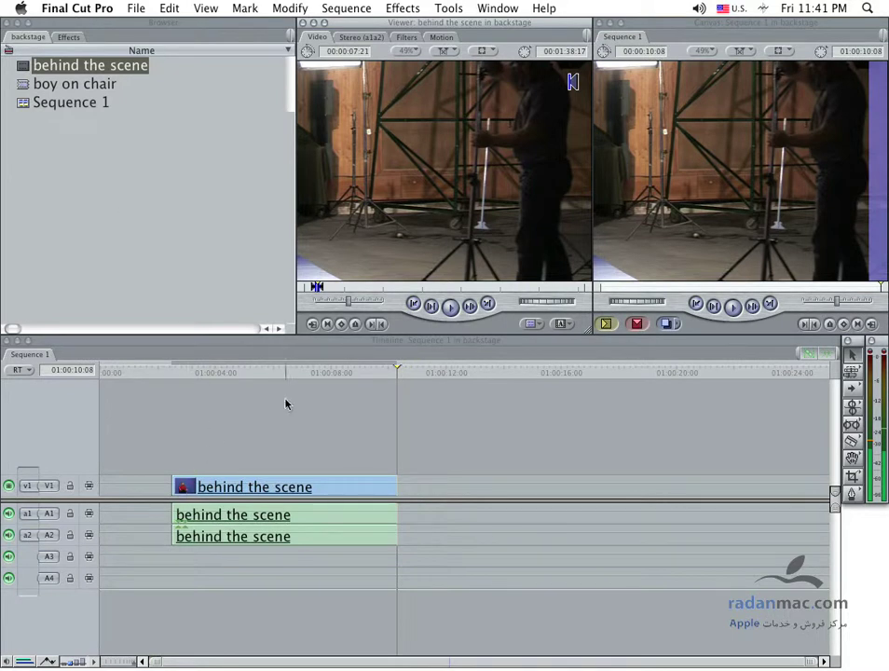
Step: Delete the behind the scene clip's video and audio from Sequence 1's timeline
left_click(42, 86)
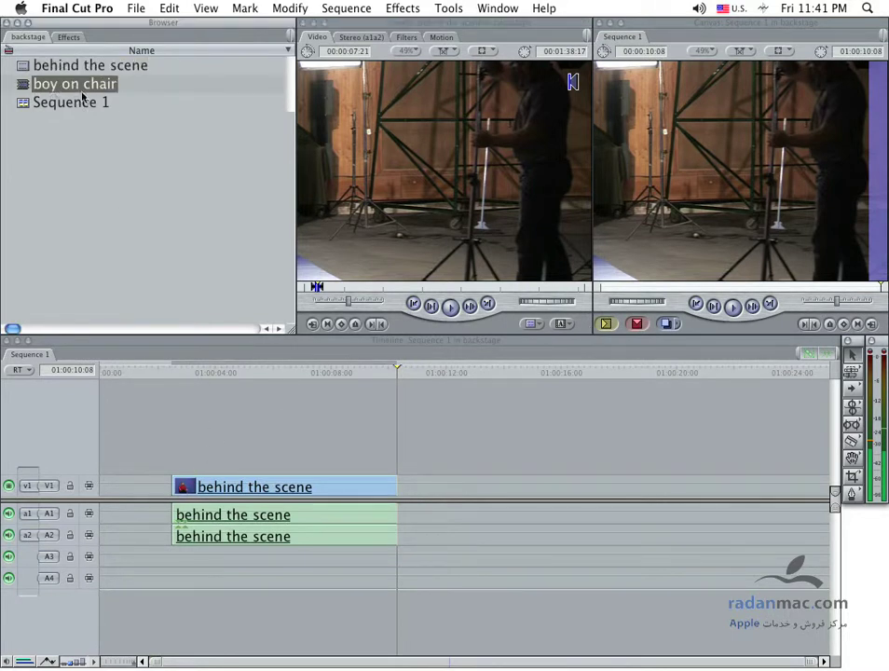
left_click(345, 514)
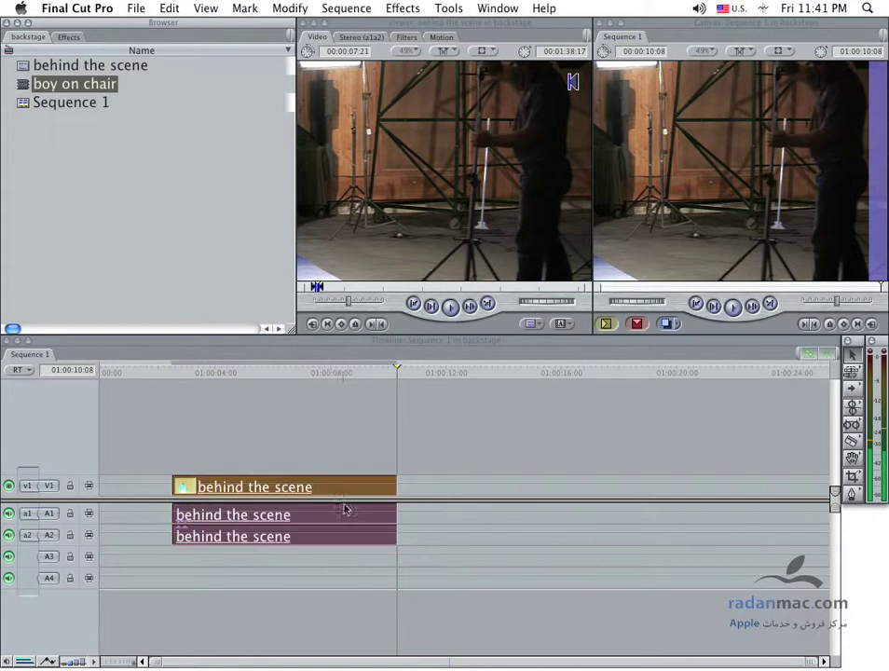
key("Delete")
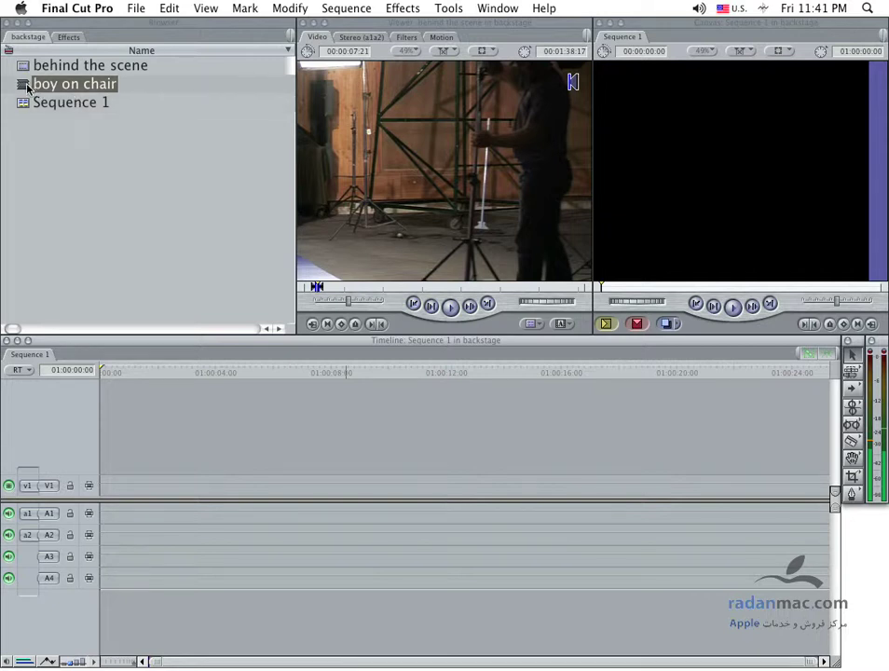
Step: Load the boy on chair subclip in the Viewer and skim through it
double_click(30, 85)
double_click(103, 67)
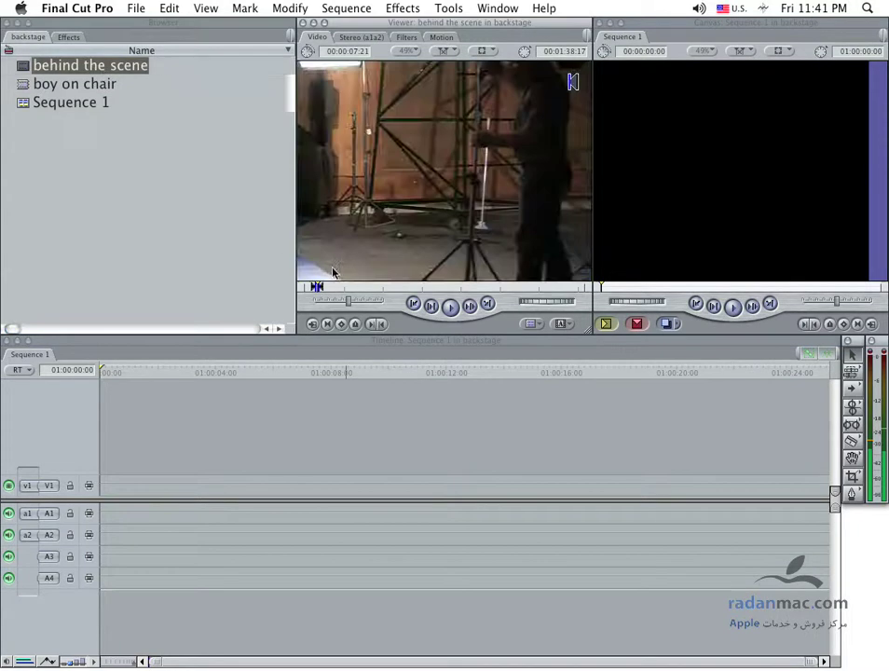
double_click(64, 85)
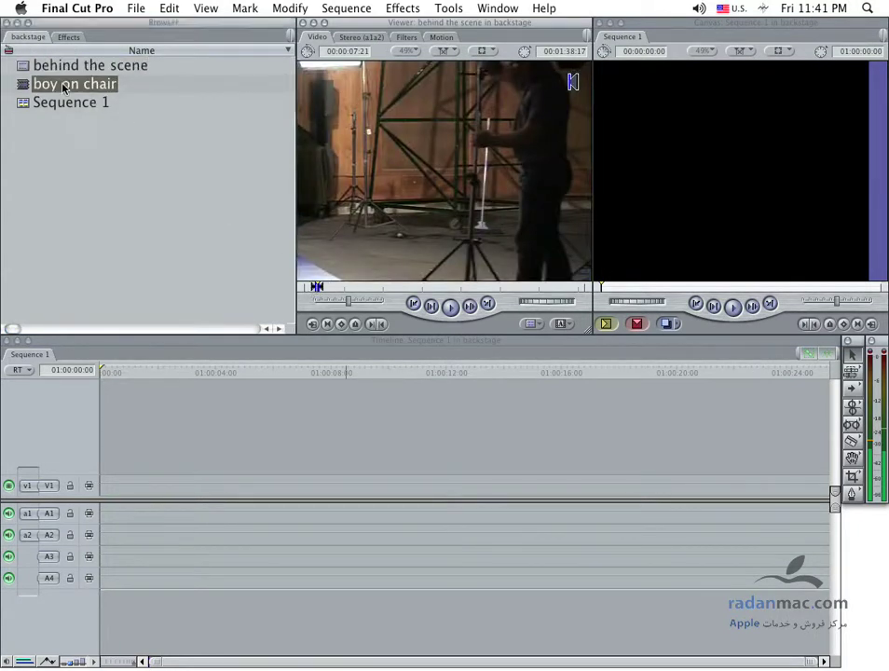
mouse_move(308, 290)
left_mouse_down()
mouse_move(591, 292)
mouse_move(361, 292)
left_mouse_up()
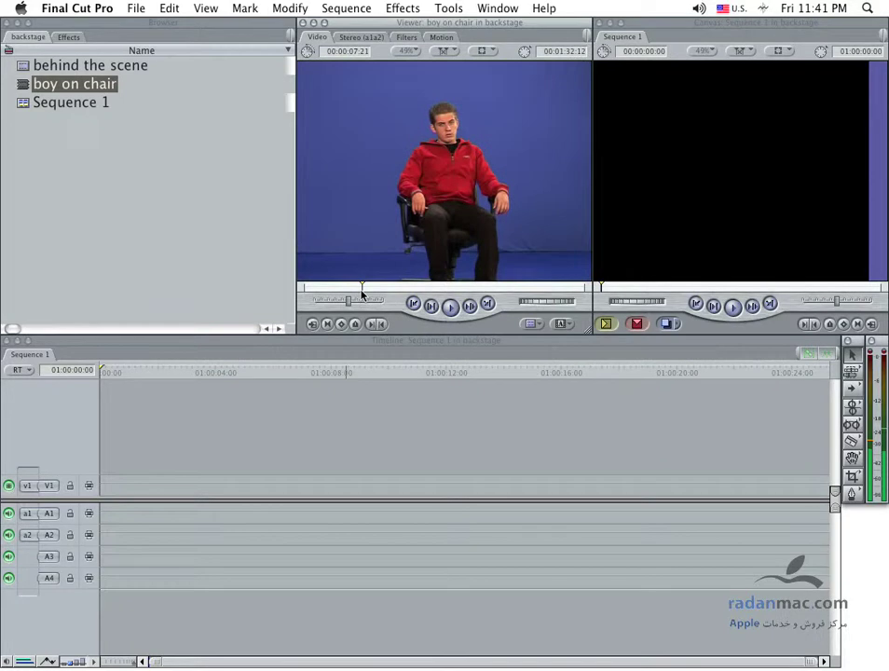
Step: Look at Audio Peaks in the Mark menu, then close the menu without choosing
left_click(250, 7)
mouse_move(319, 169)
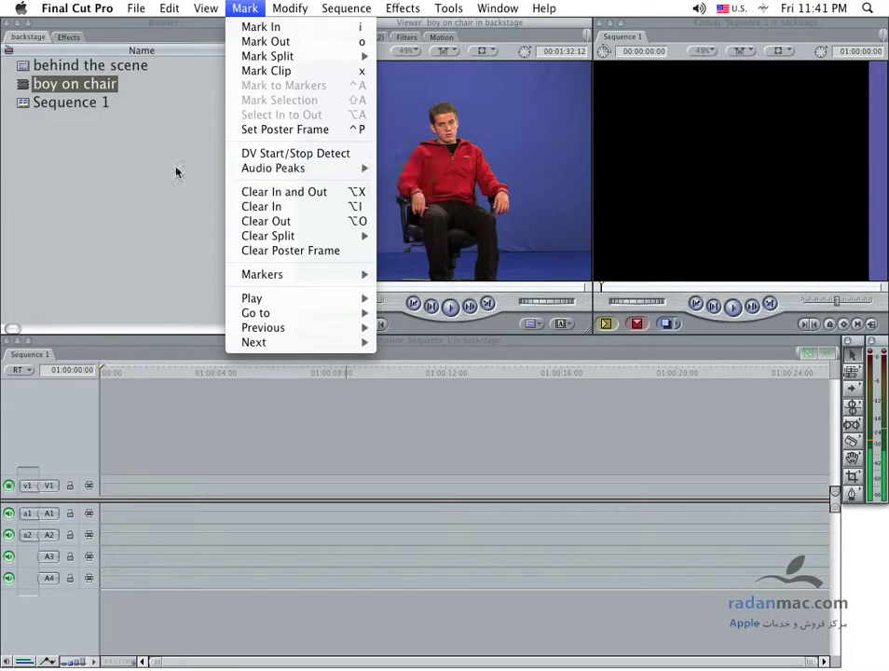
left_click(461, 179)
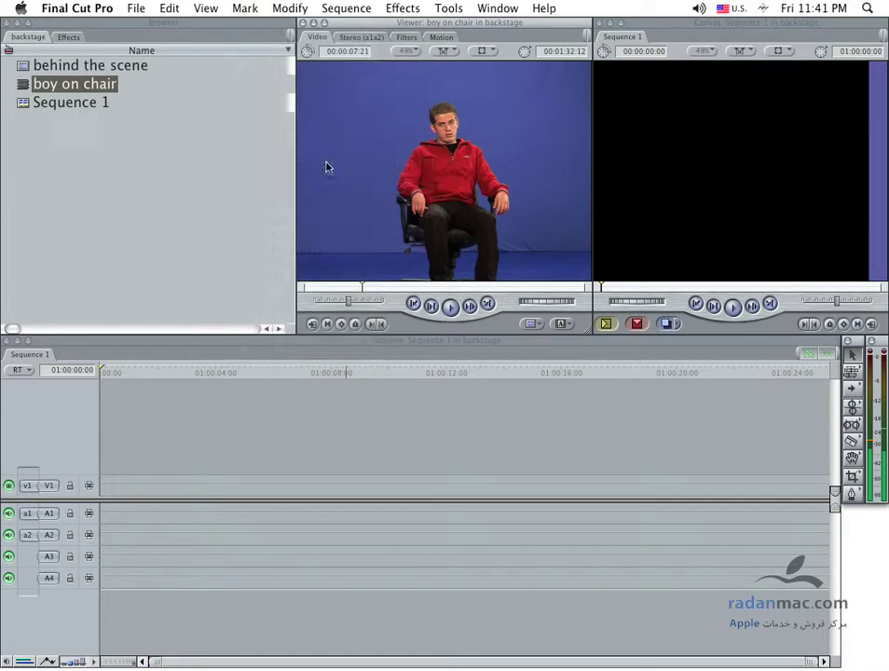
left_click(244, 7)
mouse_move(300, 168)
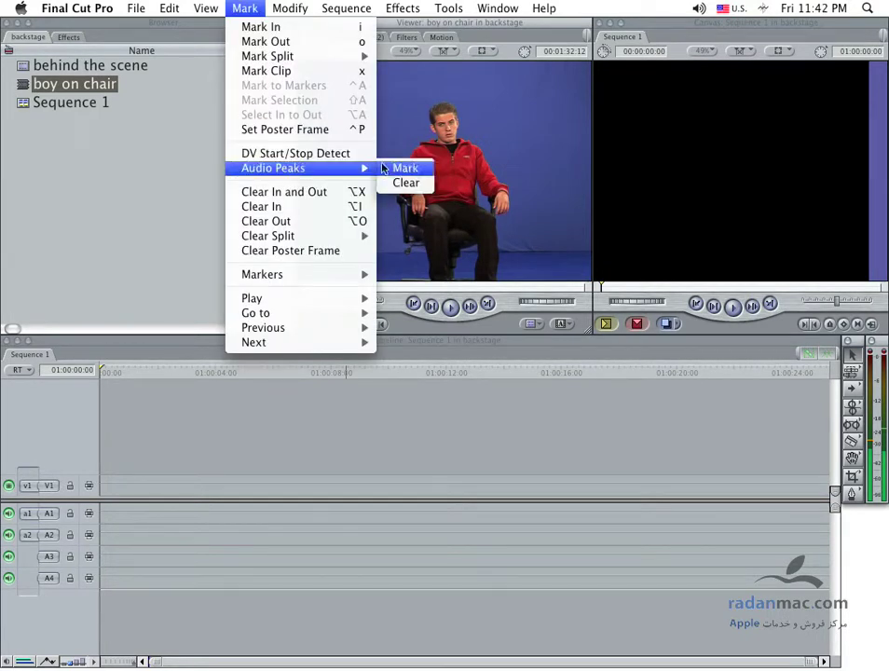
left_click(297, 288)
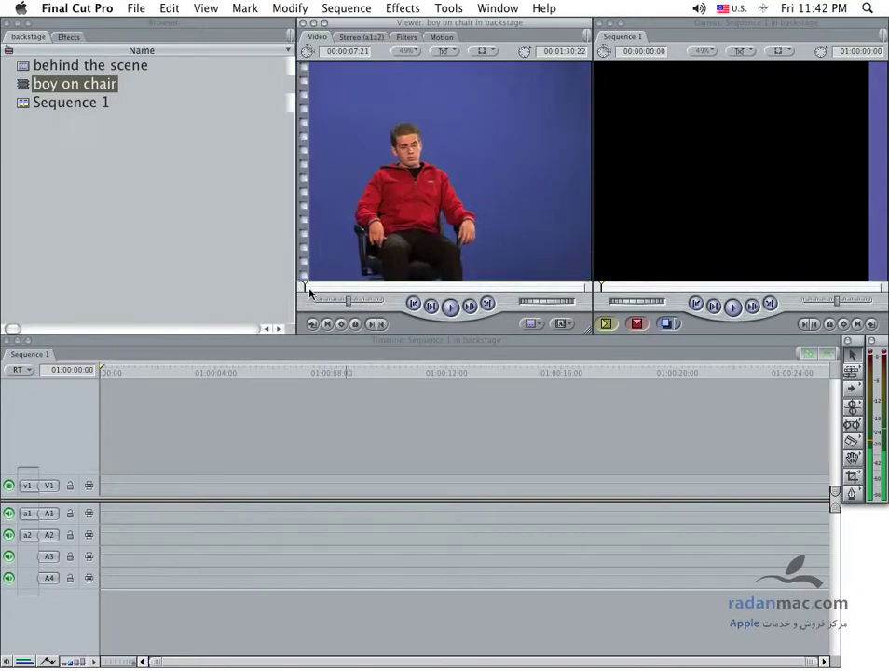
Step: Skim behind the scene, then reload and scrub through the boy on chair subclip
double_click(72, 63)
mouse_move(309, 290)
left_mouse_down()
mouse_move(537, 293)
mouse_move(314, 289)
left_mouse_up()
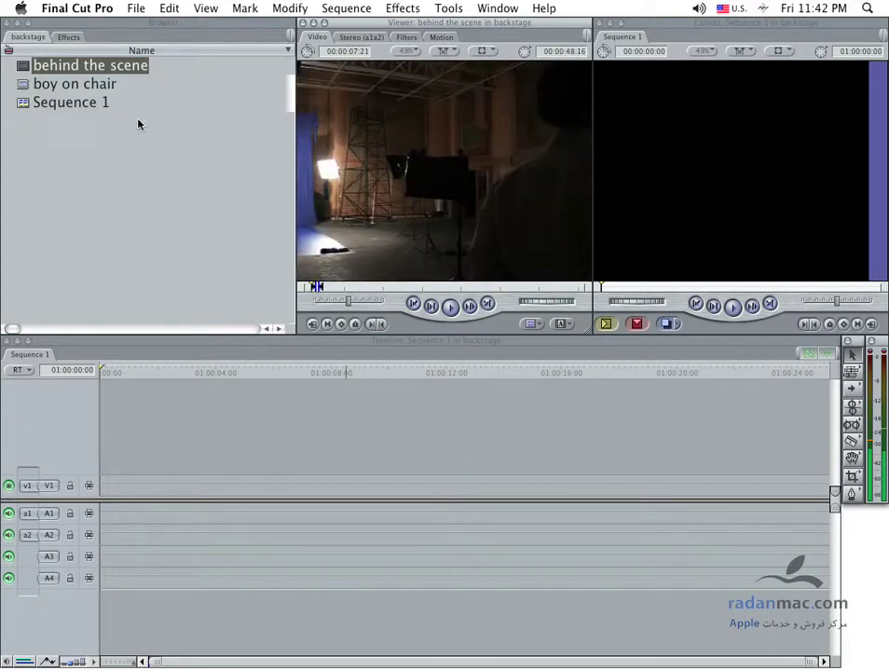
double_click(33, 85)
left_click(22, 88)
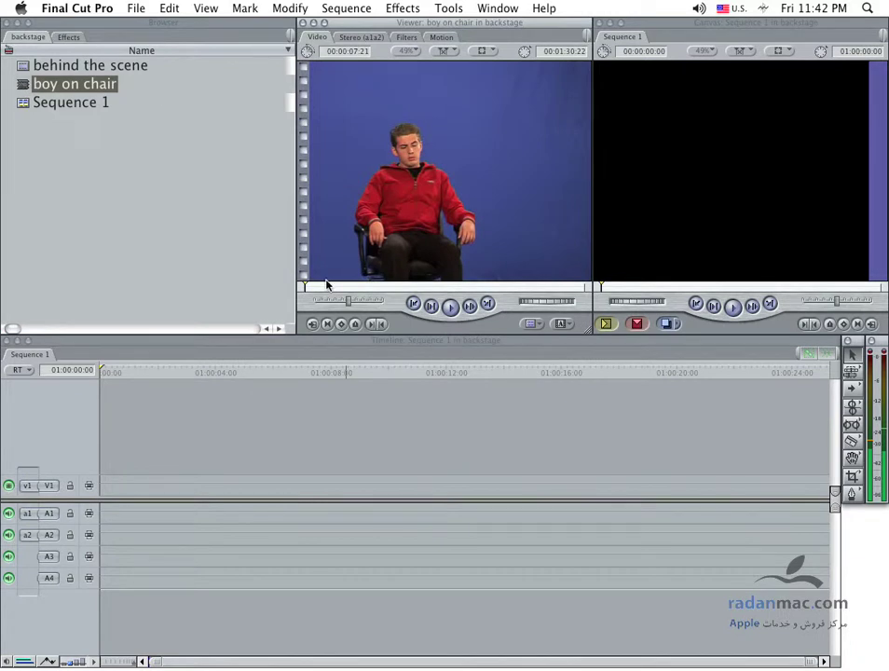
mouse_move(327, 284)
left_mouse_down()
mouse_move(498, 295)
mouse_move(309, 296)
left_mouse_up()
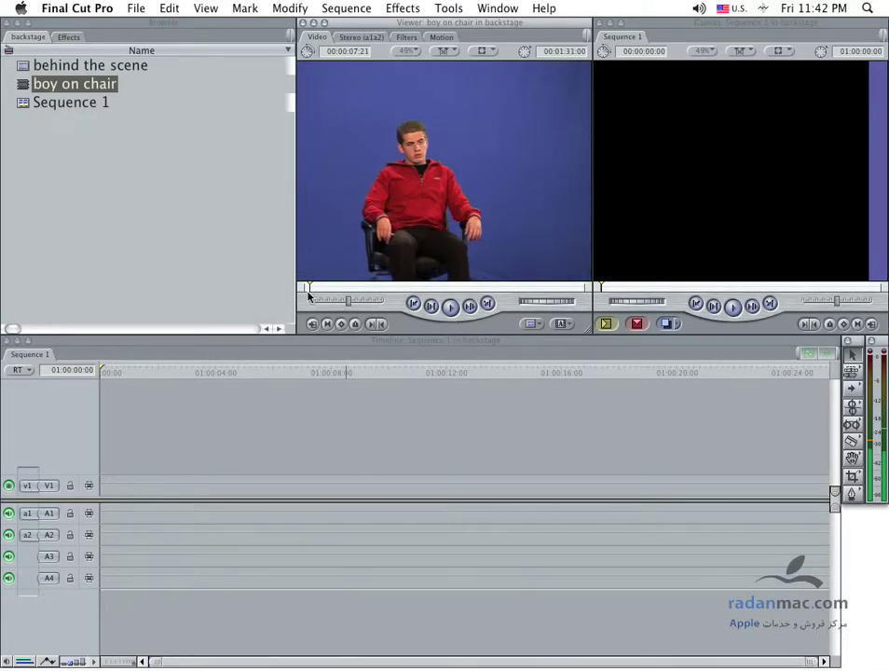
Step: Load behind the scene into the Viewer and scrub to its marked In/Out section
left_click(60, 82)
left_click(53, 67)
left_click(78, 65)
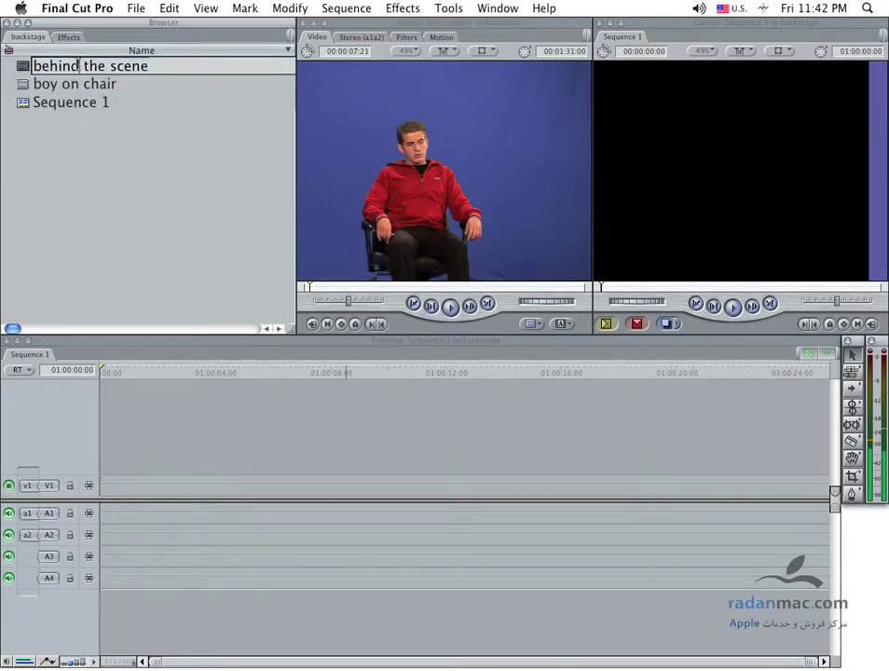
left_click_drag(25, 65, 365, 276)
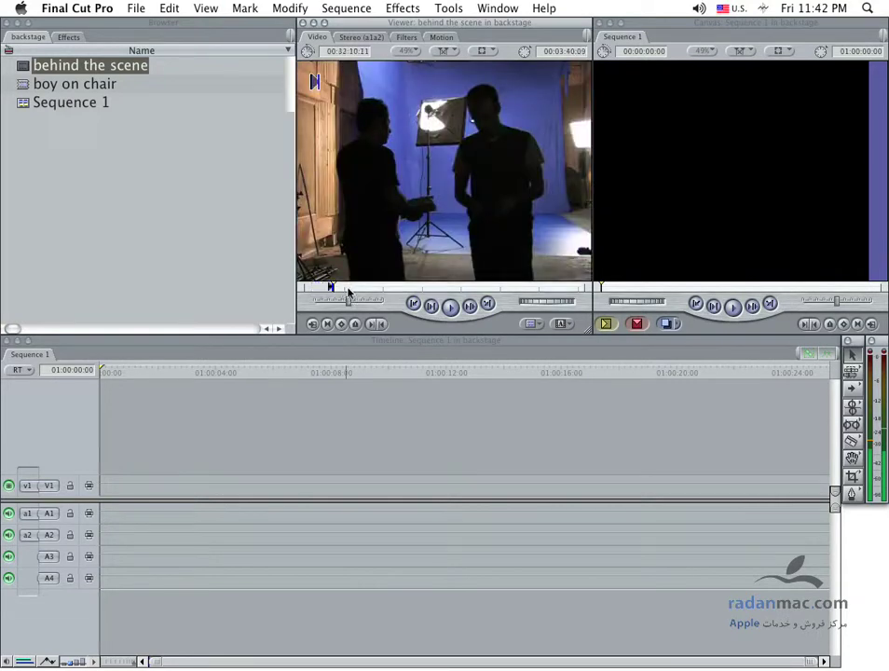
mouse_move(338, 290)
left_mouse_down()
mouse_move(345, 290)
mouse_move(337, 290)
left_mouse_up()
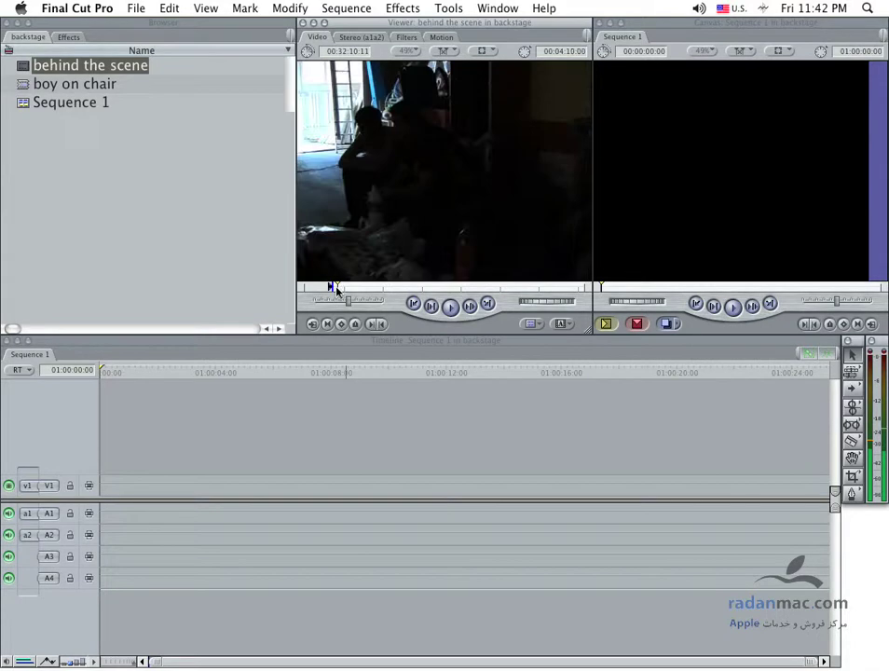
Step: Make a subclip from behind the scene's marked section and name it 'sillouette'
left_click(291, 9)
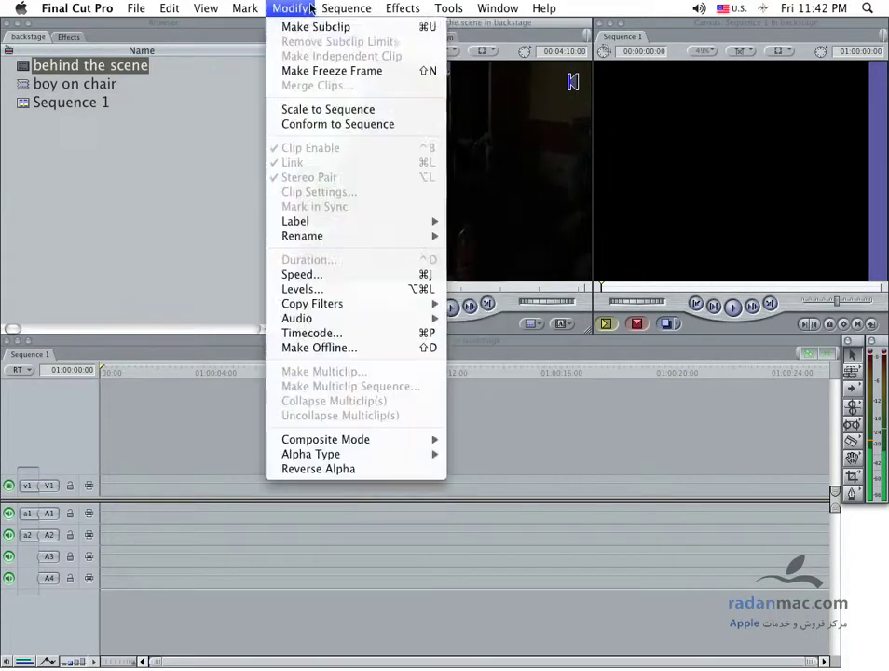
left_click(311, 26)
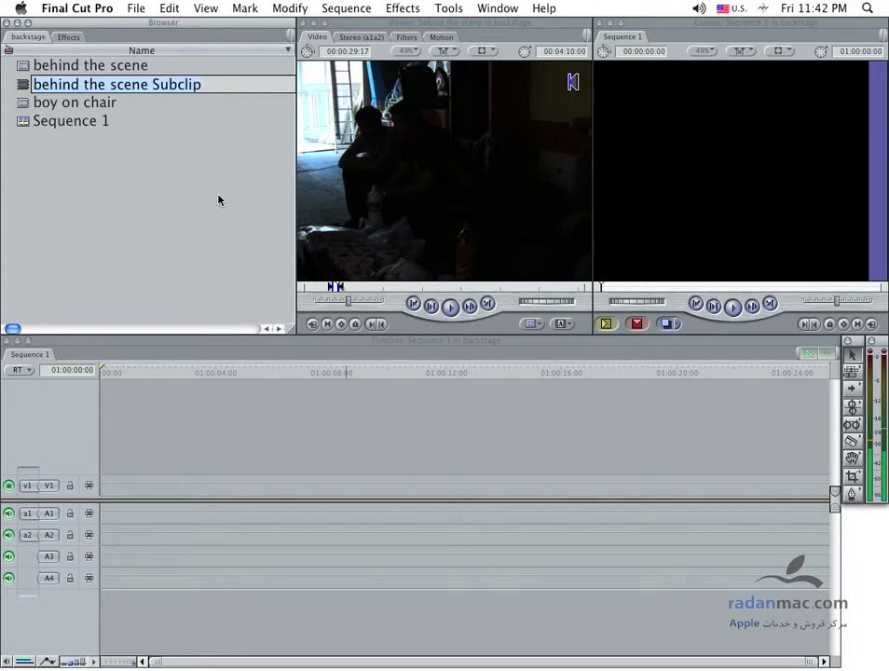
type("sillouette")
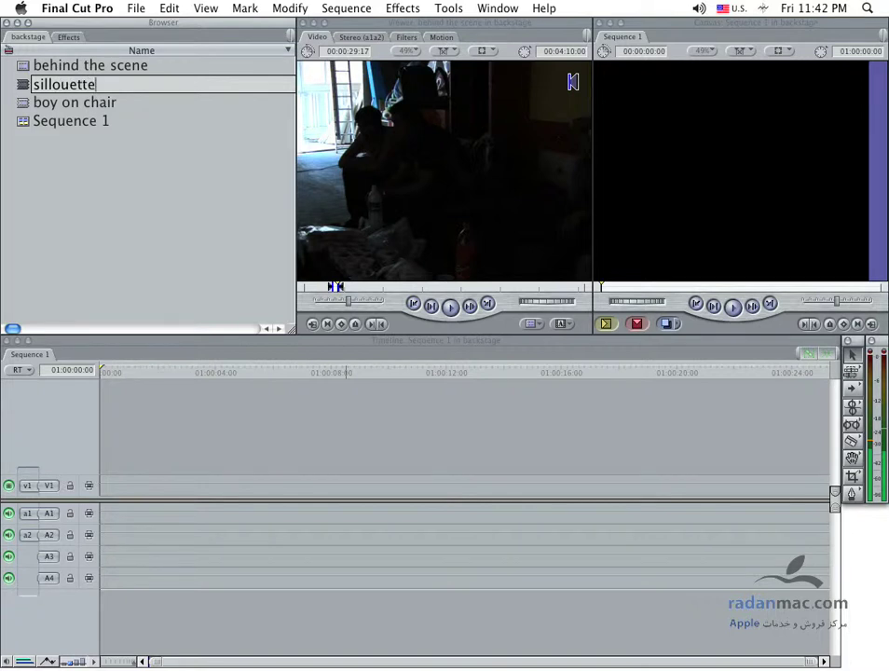
key("Return")
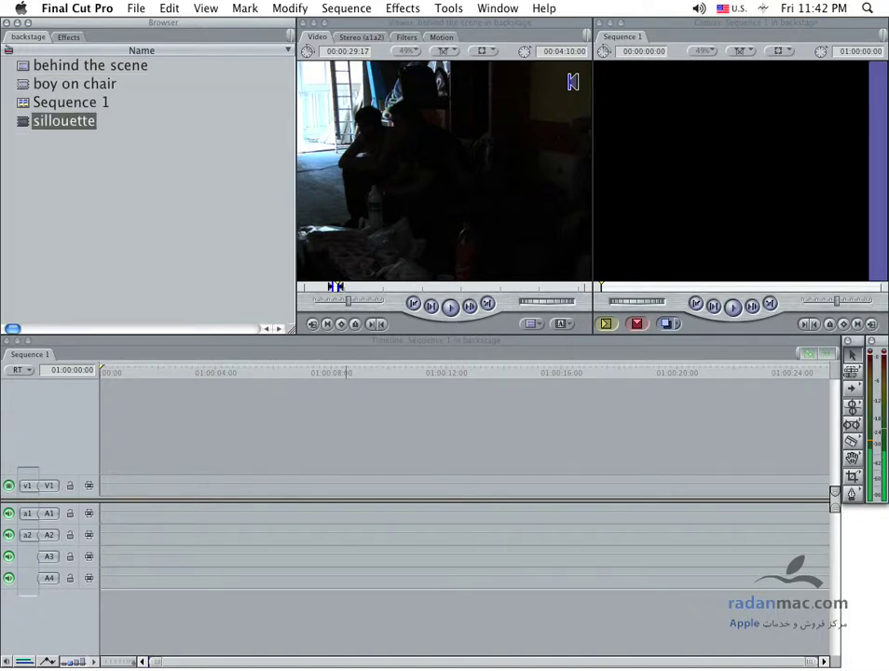
left_click(142, 152)
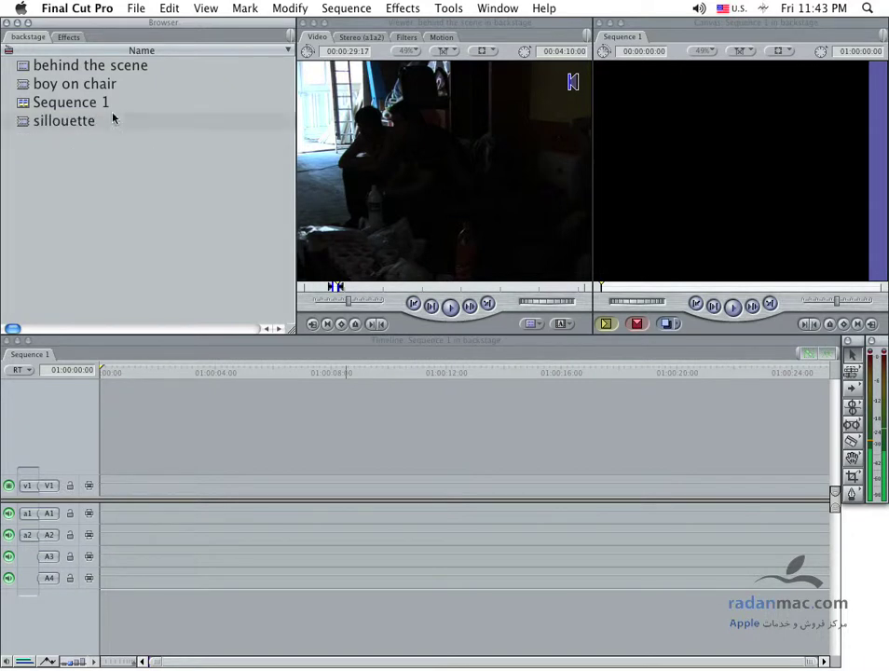
Step: Preview the sillouette subclip and reload behind the scene in the Viewer
left_click(61, 86)
double_click(64, 122)
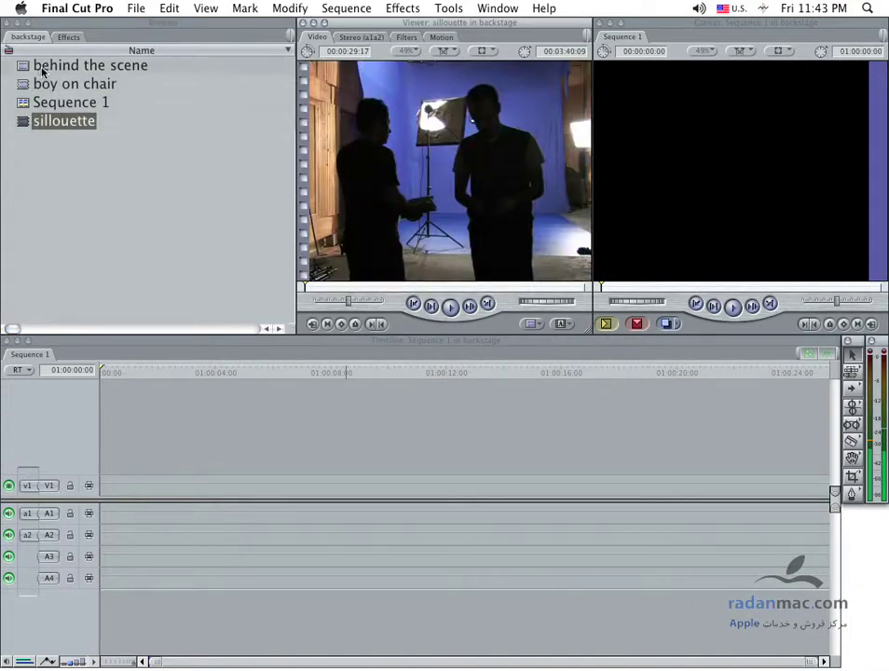
left_click_drag(42, 67, 302, 165)
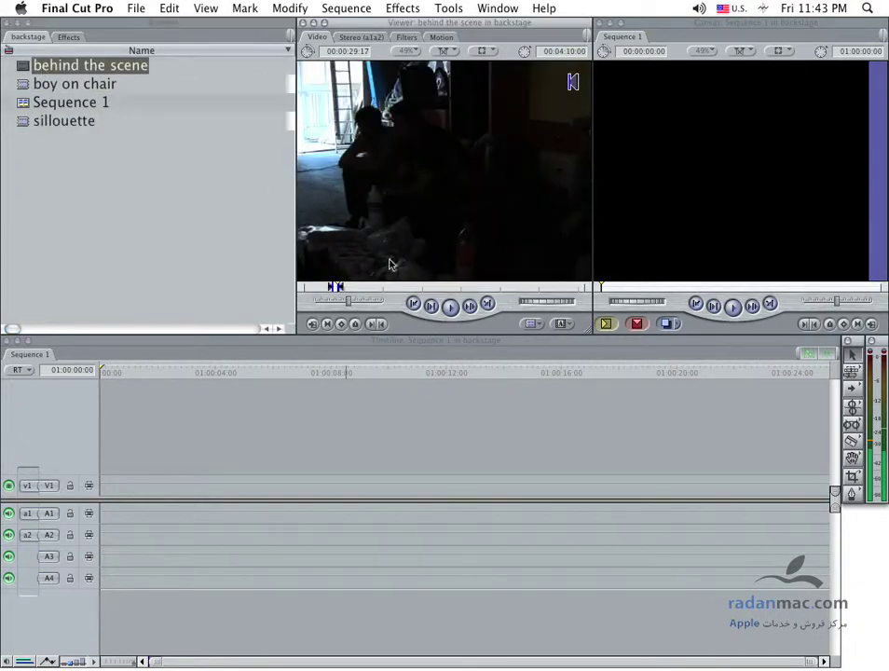
left_click(288, 8)
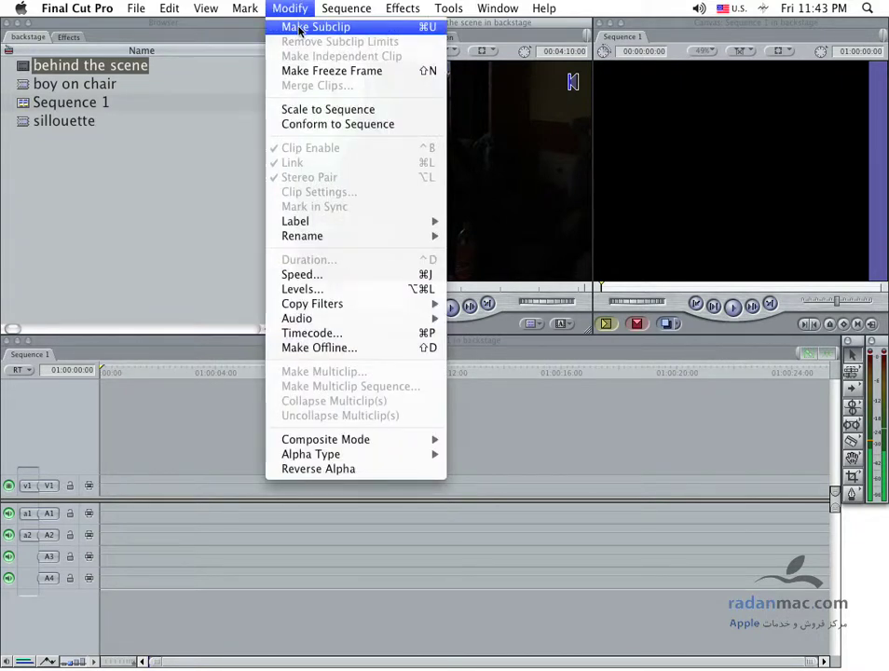
left_click(62, 121)
Step: Delete the boy on chair and sillouette subclips from the Browser, then reselect behind the scene
left_click(79, 134)
left_click(79, 121)
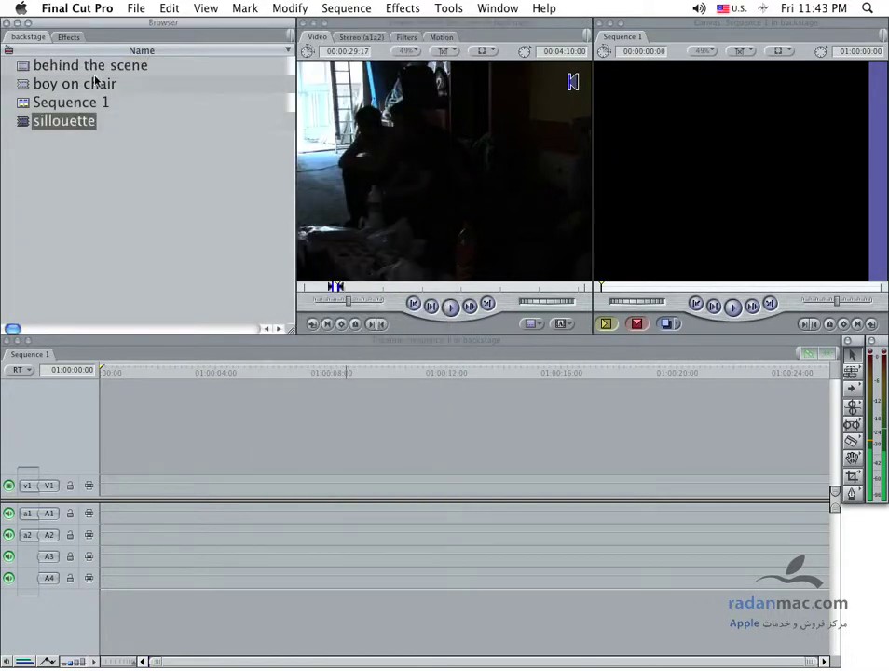
left_click(93, 83, "super")
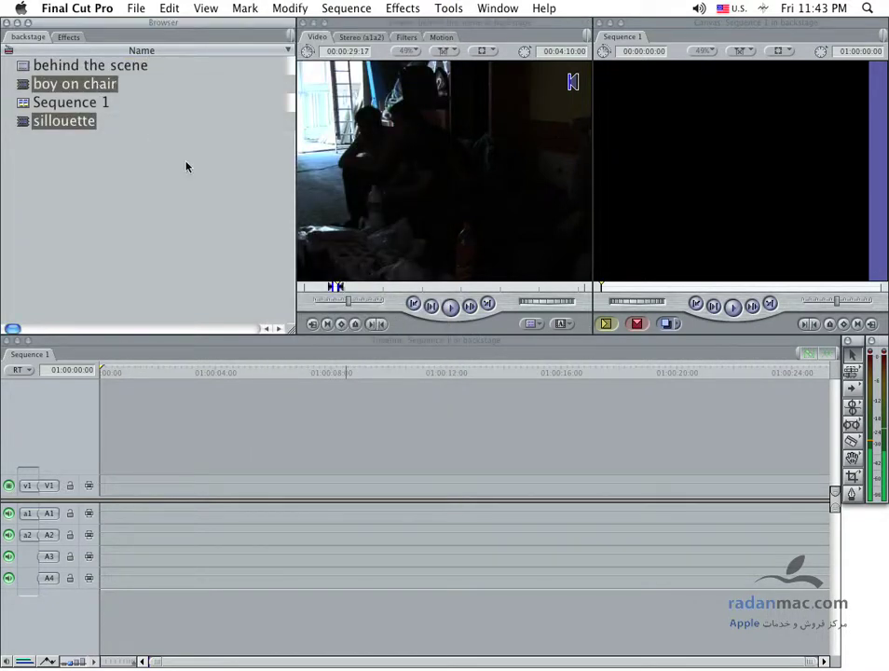
key("Delete")
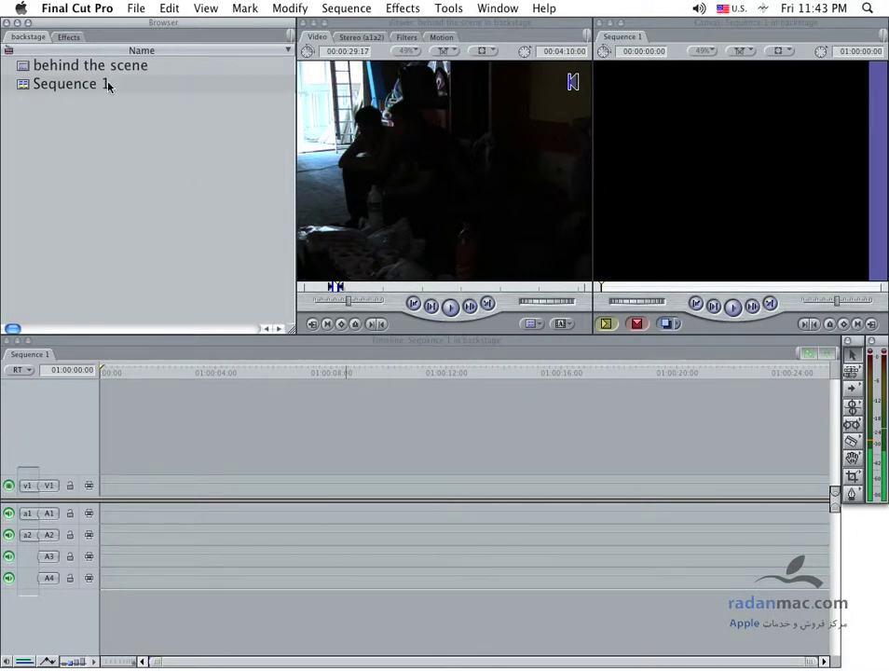
left_click(88, 66)
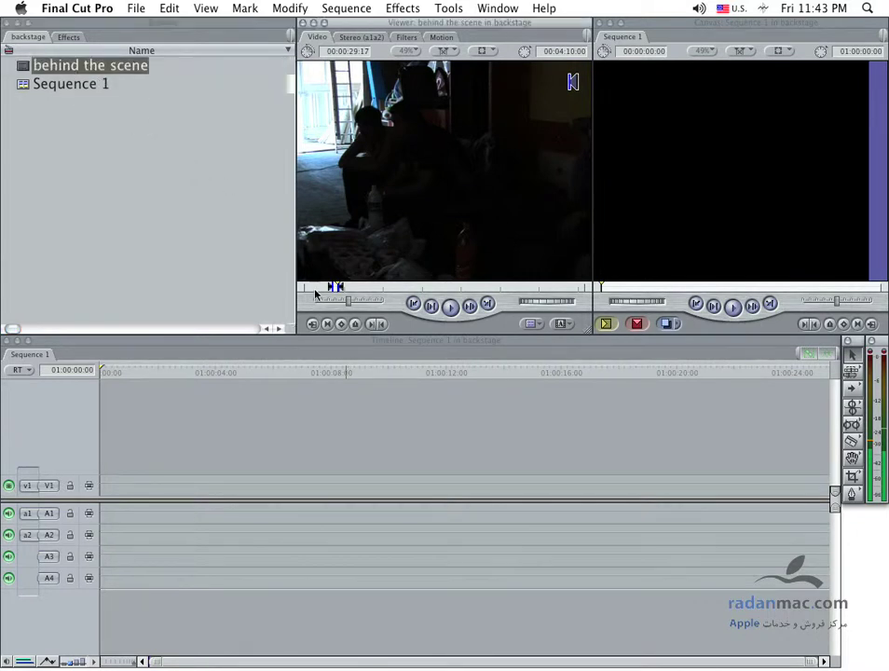
Step: Move the playhead to the clip's start and set an In point with Mark > Mark In
left_click(308, 288)
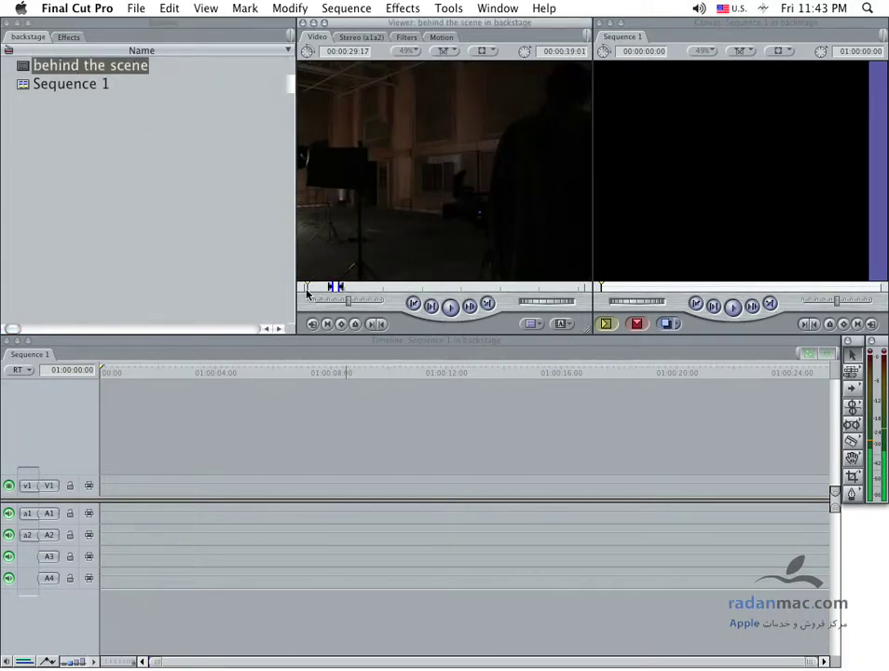
left_click_drag(307, 292, 308, 293)
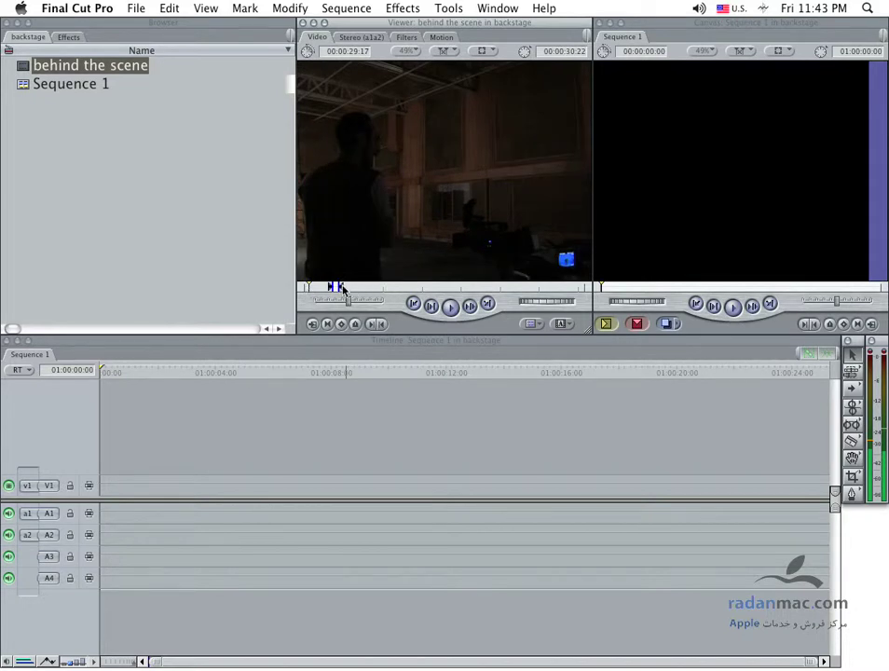
left_click(242, 8)
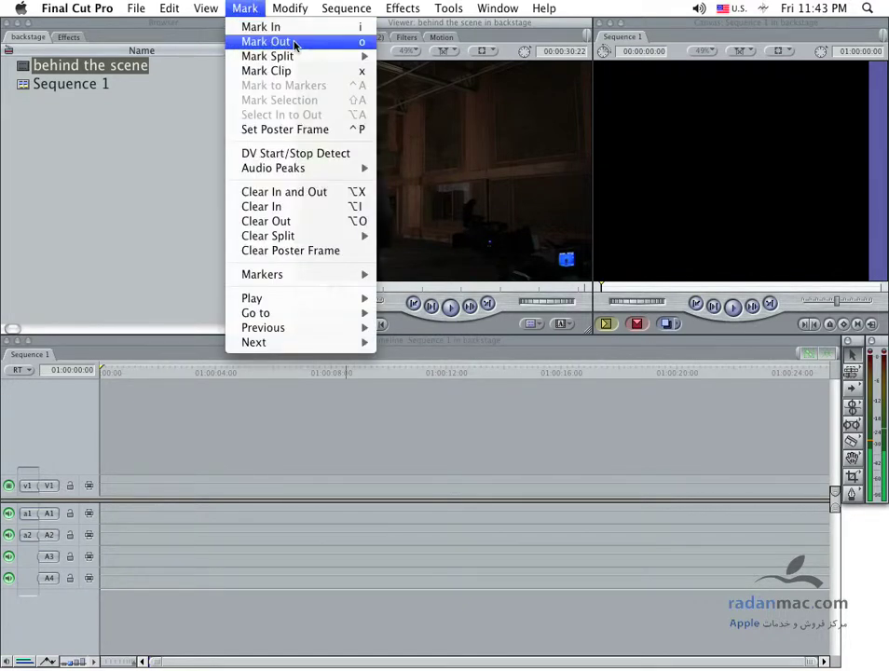
mouse_move(344, 272)
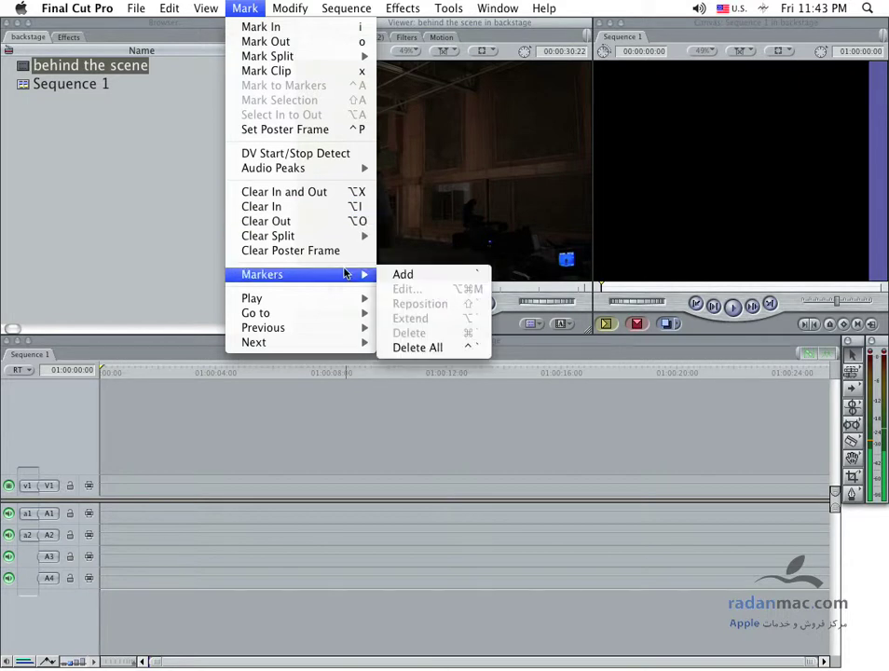
left_click(312, 26)
Step: Clear the In point via Mark > Clear In, leaving the full 00:35:49:13 clip, and scrub back
left_click(240, 8)
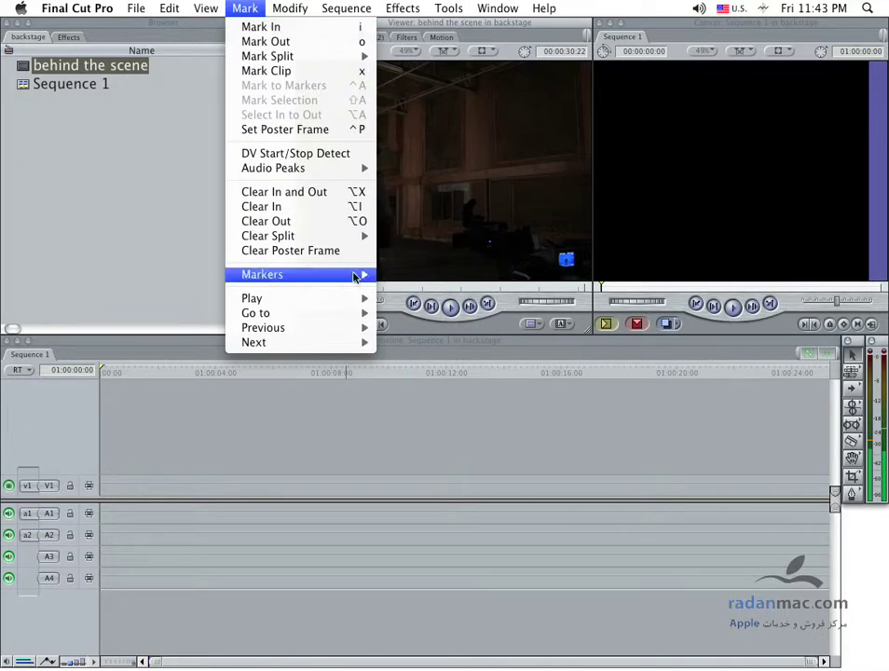
mouse_move(354, 300)
mouse_move(348, 343)
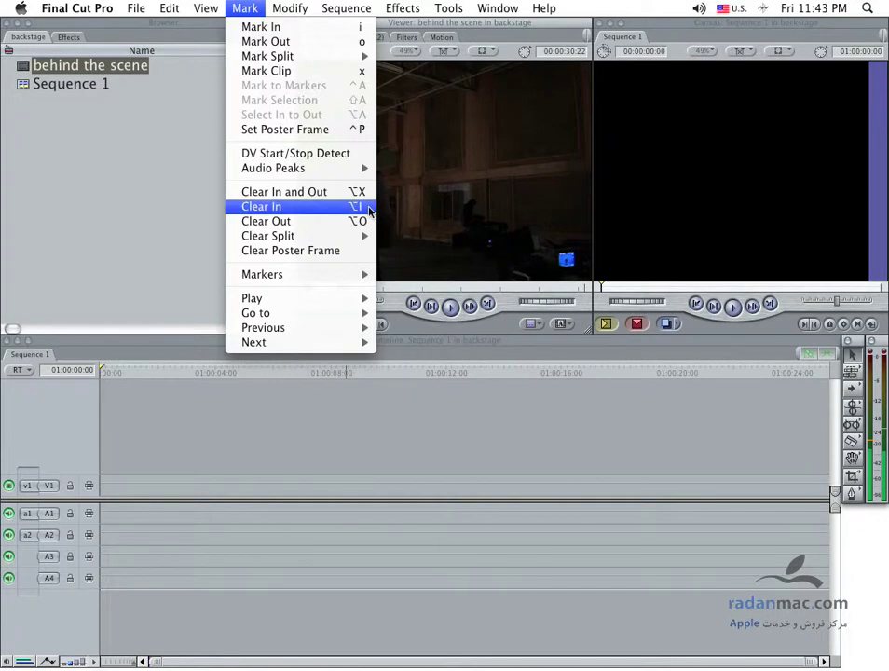
left_click(362, 208)
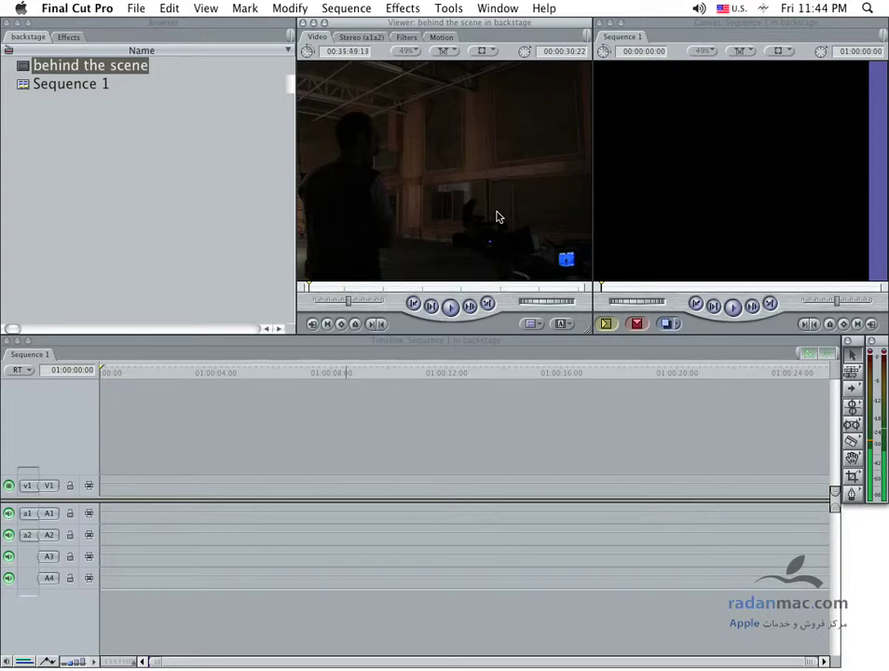
left_click(278, 9)
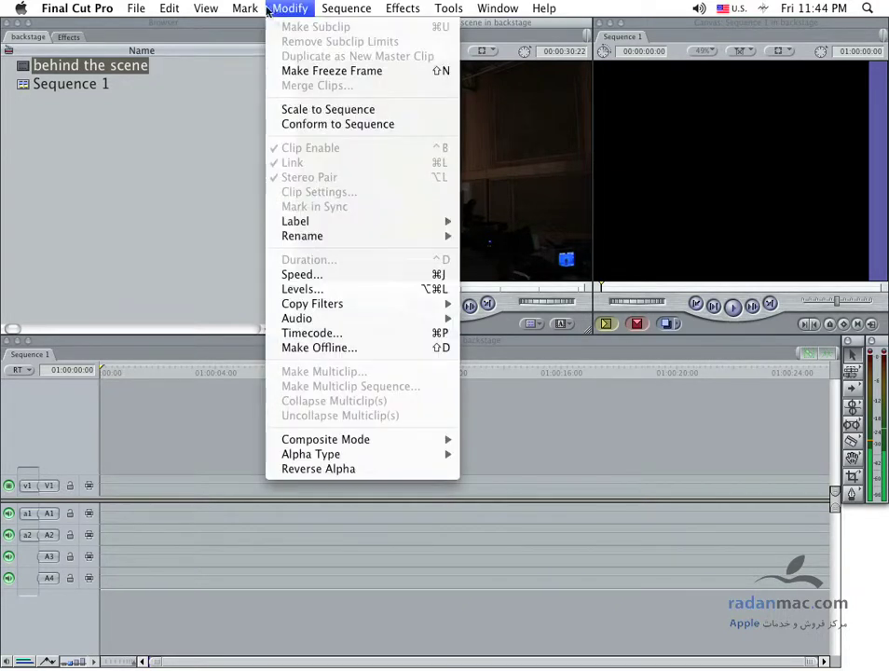
mouse_move(245, 9)
left_click(397, 193)
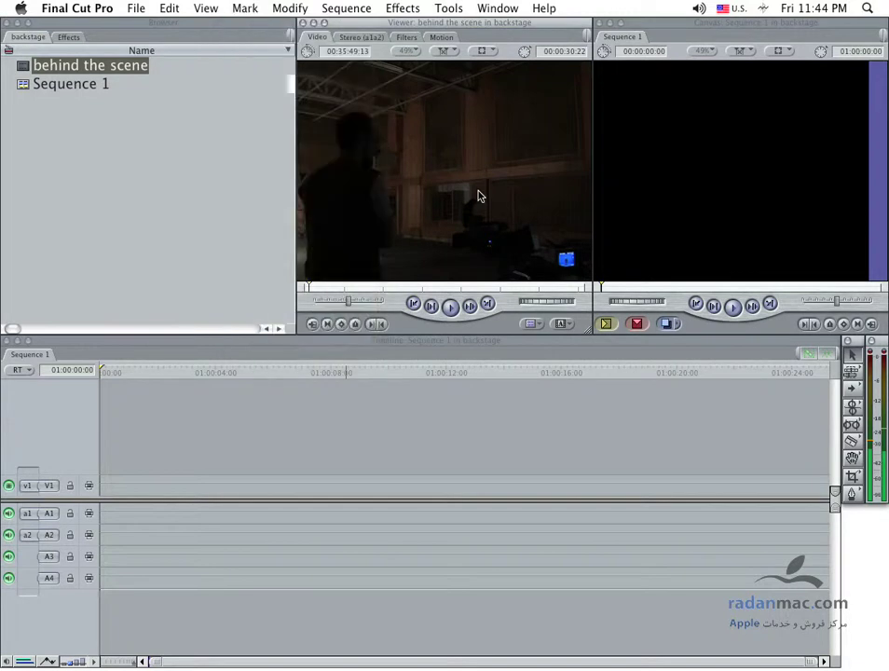
left_click_drag(311, 291, 309, 291)
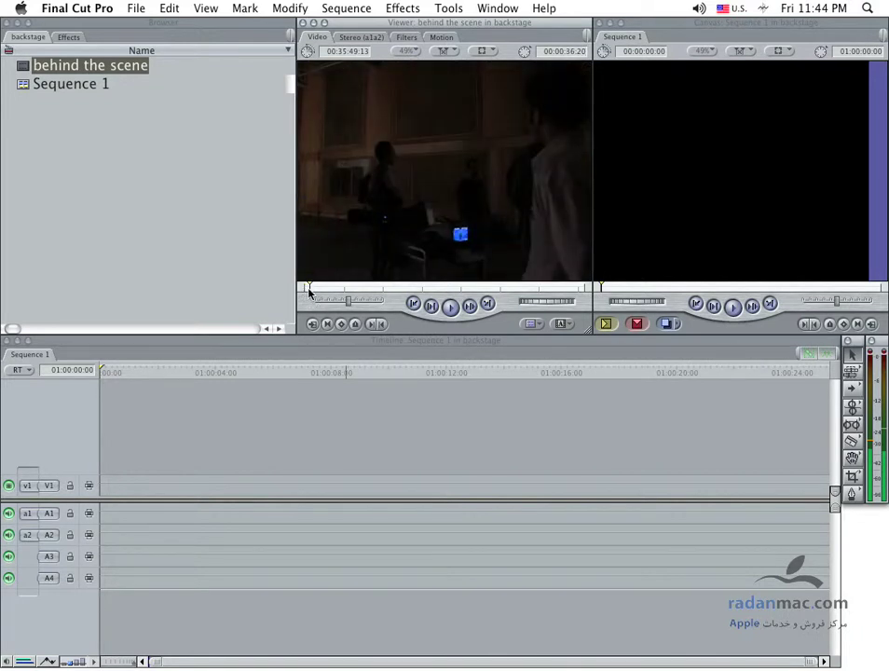
Step: Add 'Marker 1' at the first frame of the behind the scene clip via Mark > Markers > Add
left_click(302, 291)
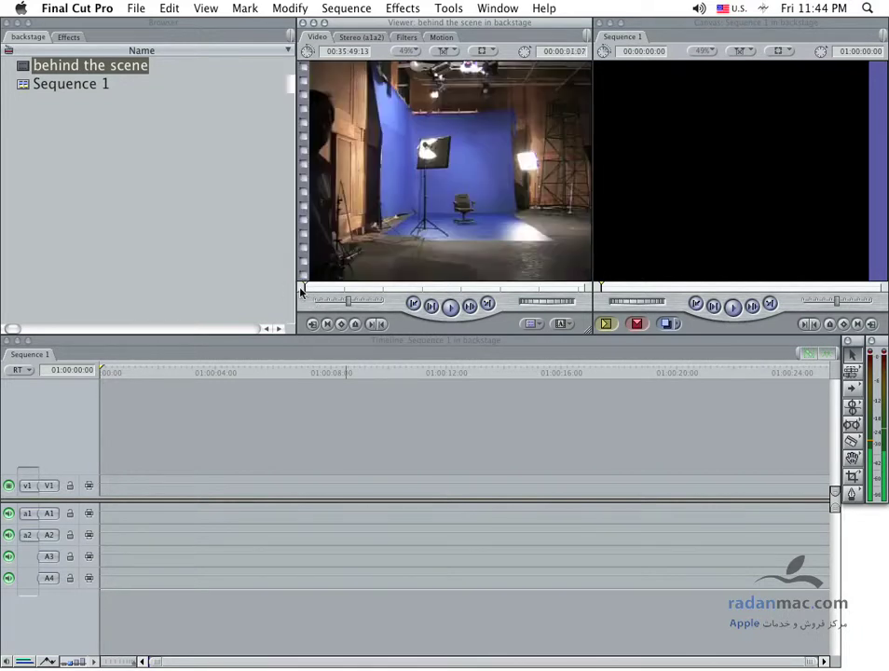
left_click(240, 9)
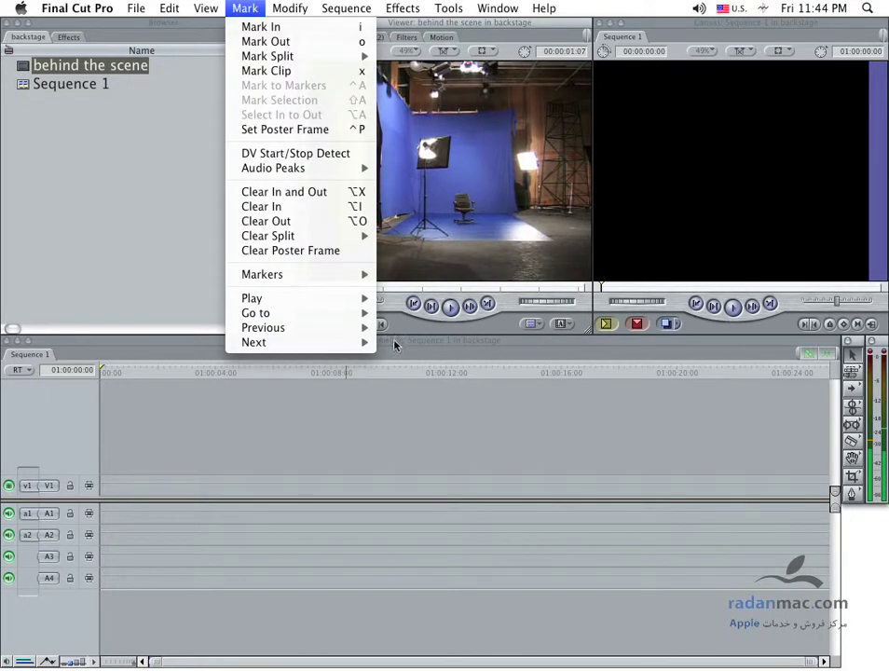
mouse_move(358, 276)
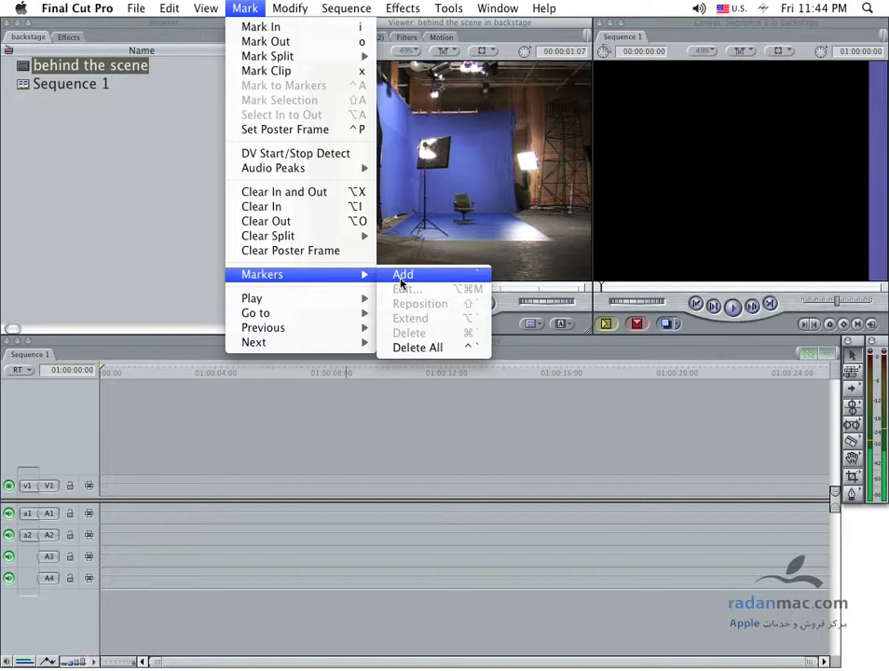
left_click(401, 280)
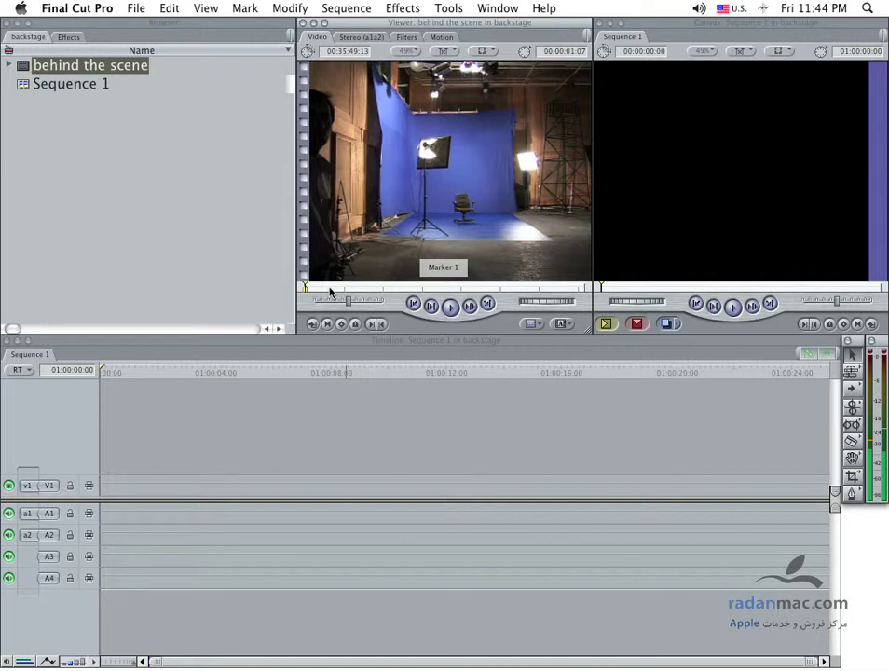
Step: Move the playhead to Marker 2, play the clip, and add markers along it through Marker 6
left_click(313, 290)
left_click_drag(313, 291, 311, 292)
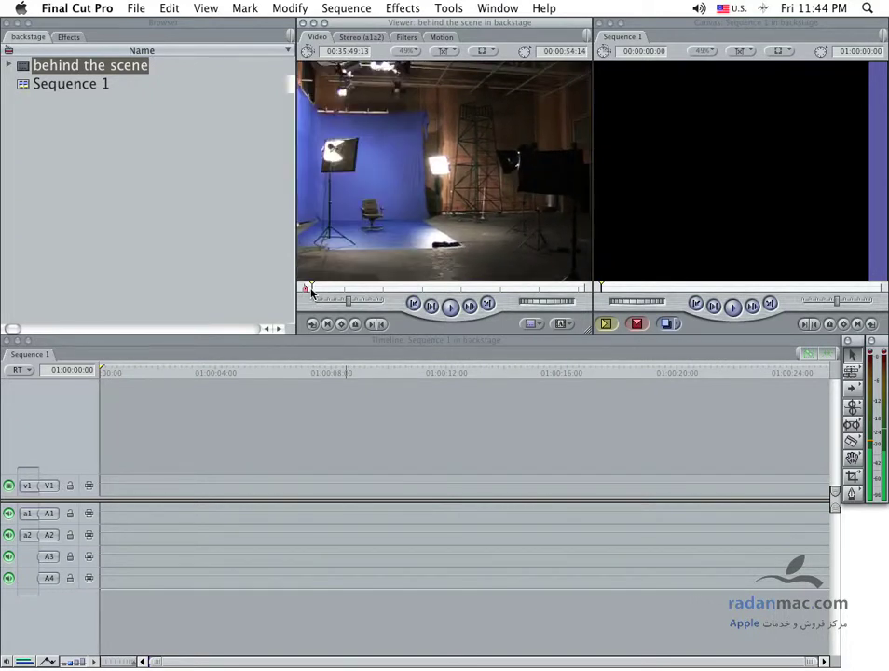
key("m")
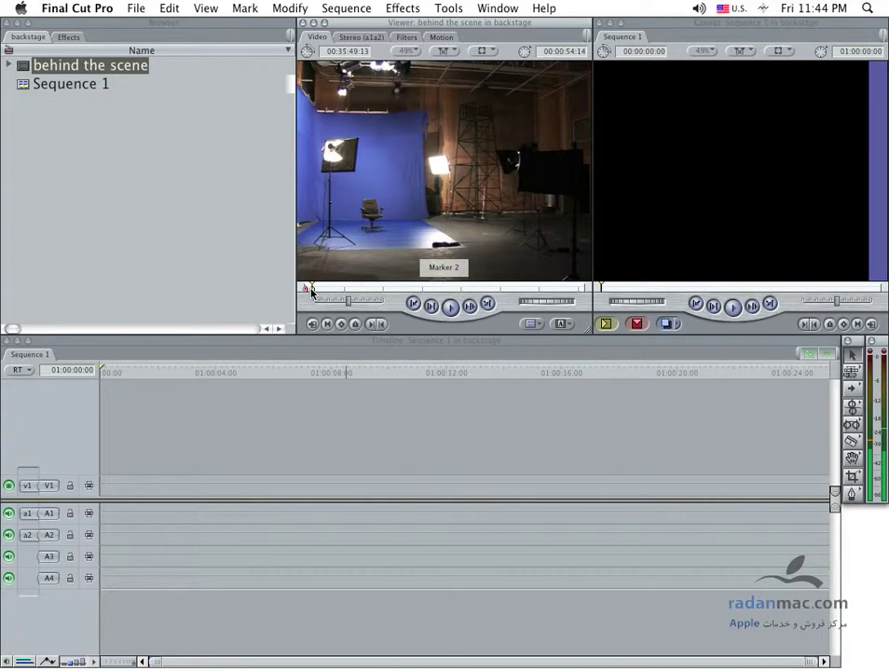
key("space")
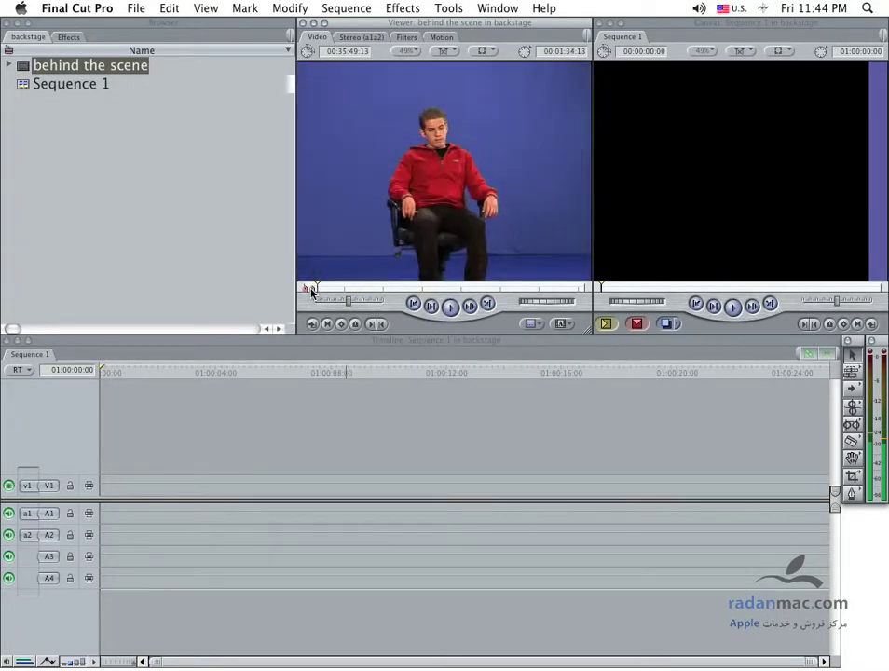
key("m")
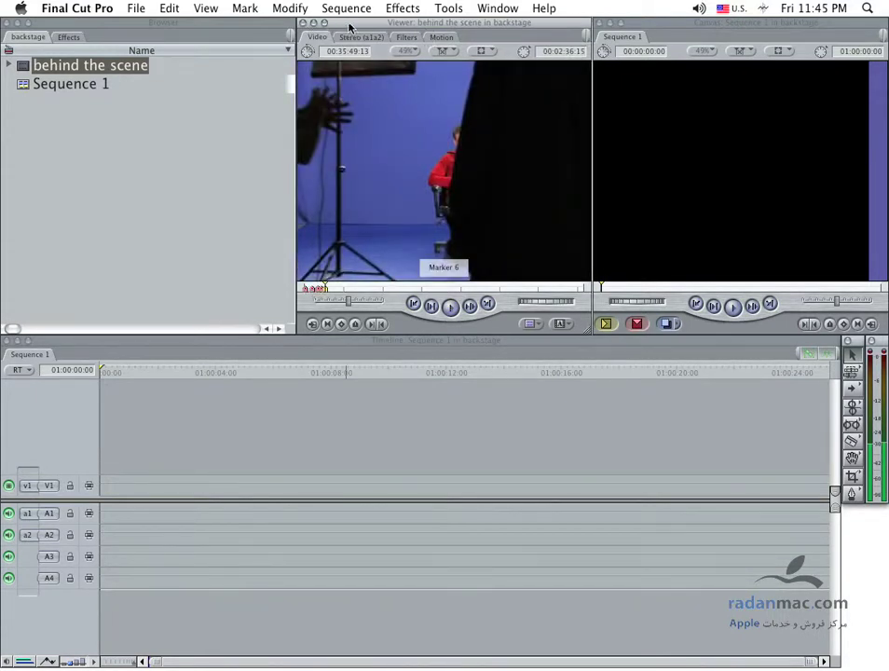
Step: Enlarge the Viewer, play the clip, add Marker 7, then restore the standard window layout
left_click_drag(328, 28, 90, 28)
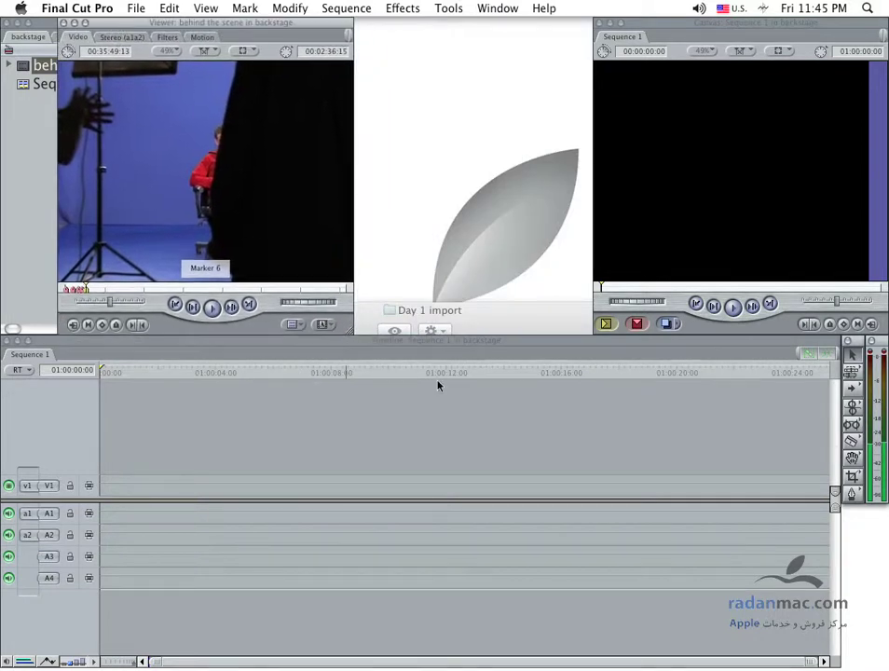
left_click_drag(345, 332, 863, 668)
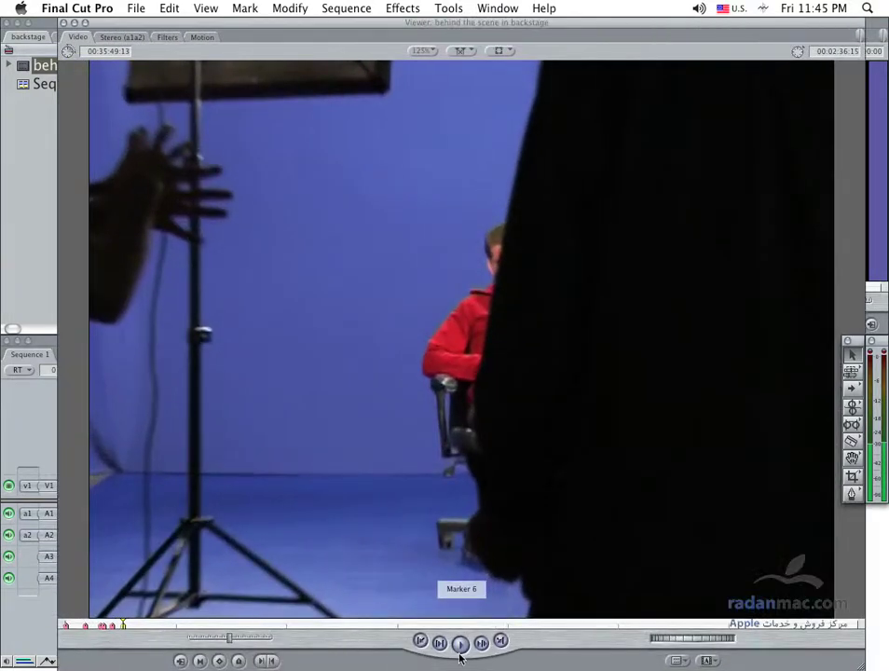
key("space")
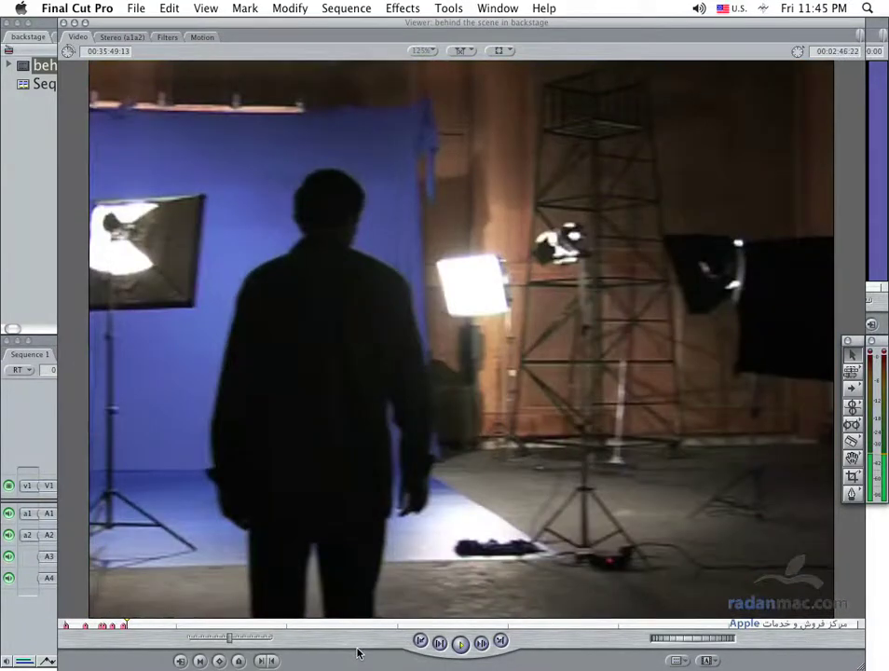
key("shift+Down")
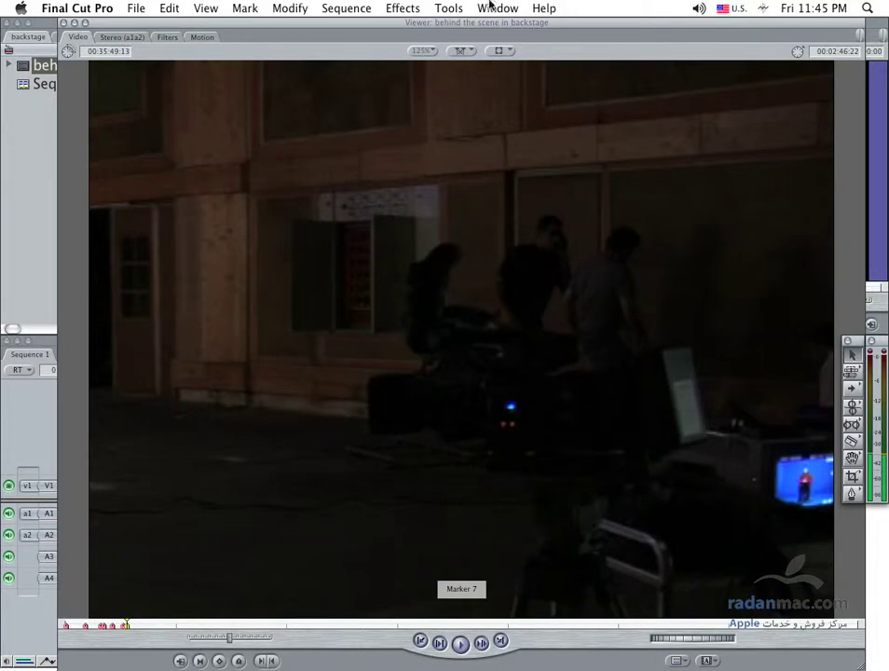
key("ctrl+u")
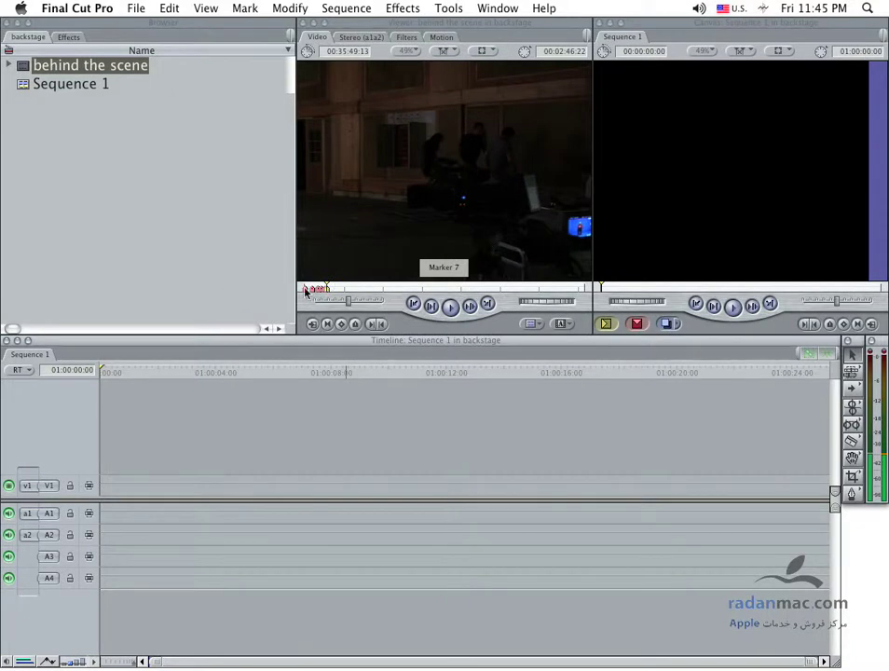
Step: Expand the behind the scene clip in the Browser to list its seven markers
left_click(10, 65)
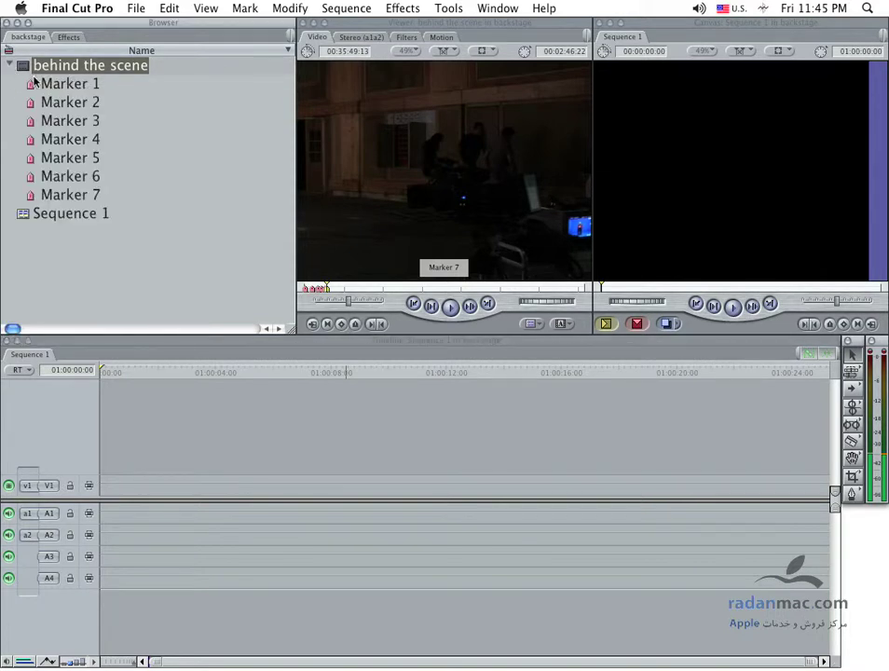
left_click(34, 83)
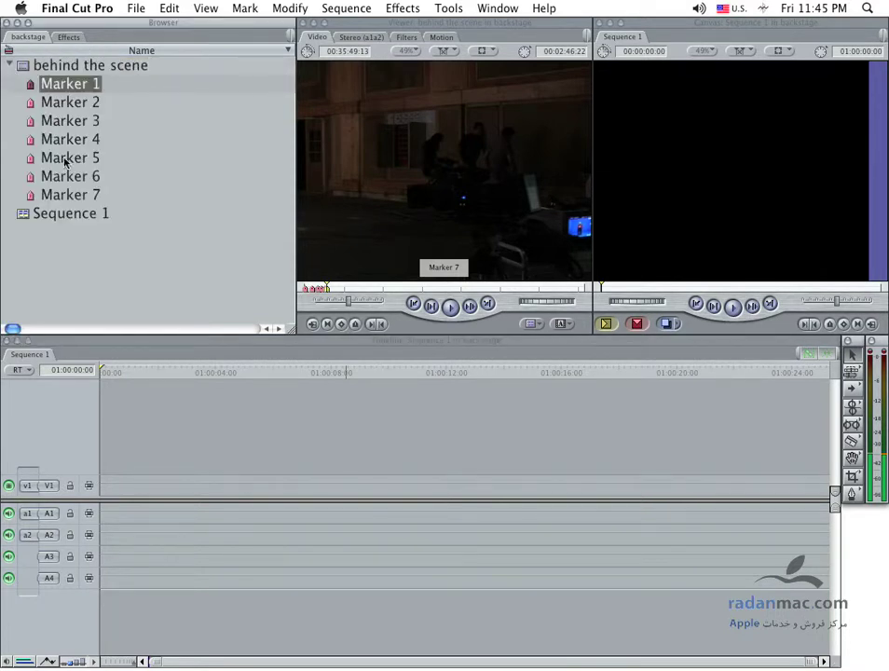
left_click(10, 66)
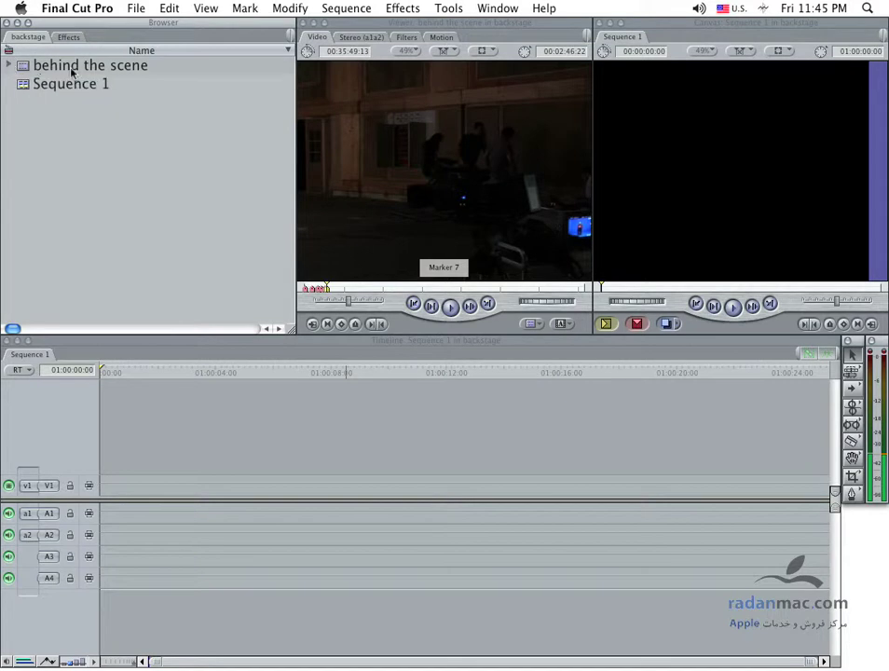
left_click(10, 65)
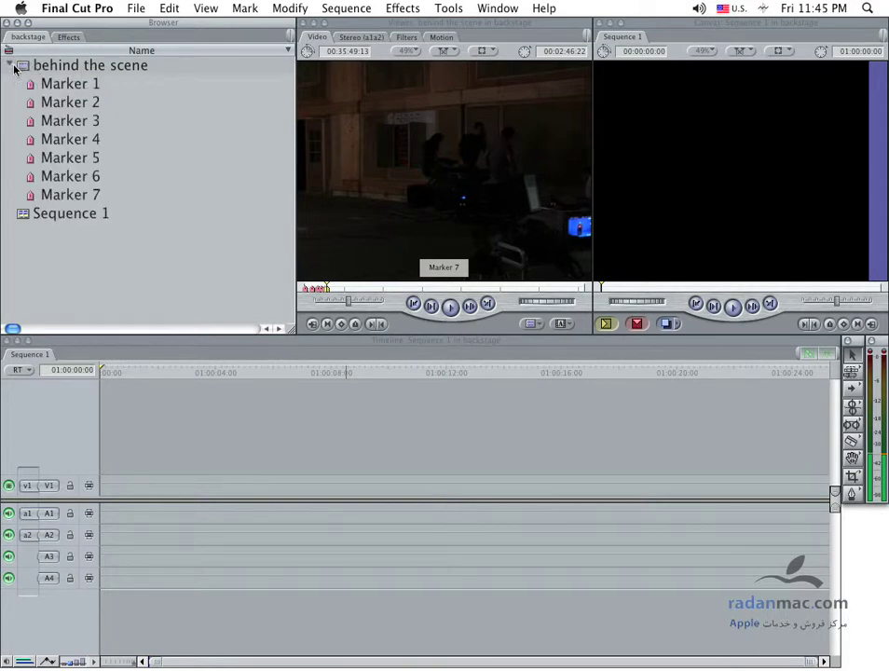
Step: Put the Viewer on the Marker 2 frame and bring up the Mark > Markers commands
left_click(312, 291)
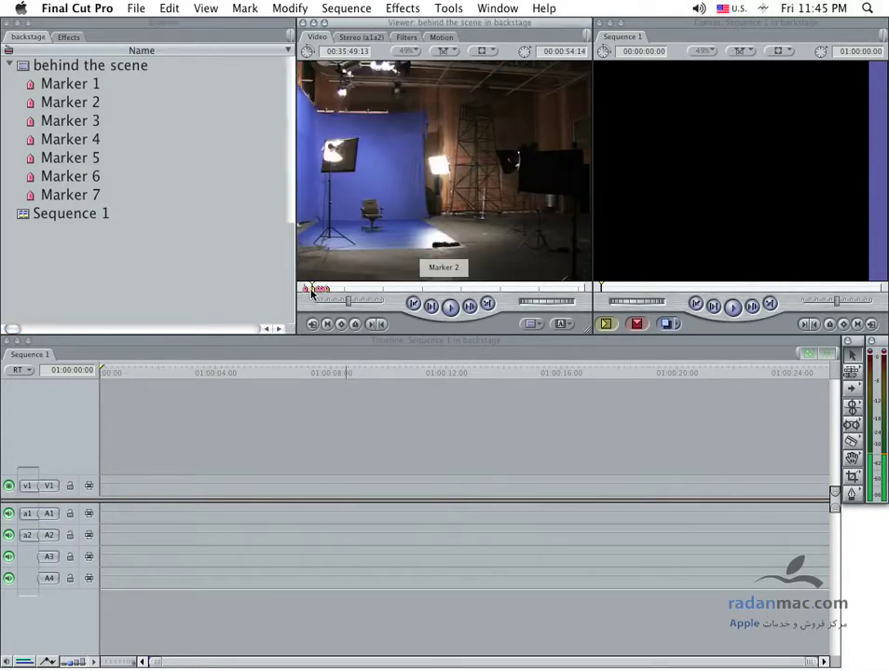
right_click(312, 292)
left_click(243, 8)
left_click(244, 7)
mouse_move(351, 276)
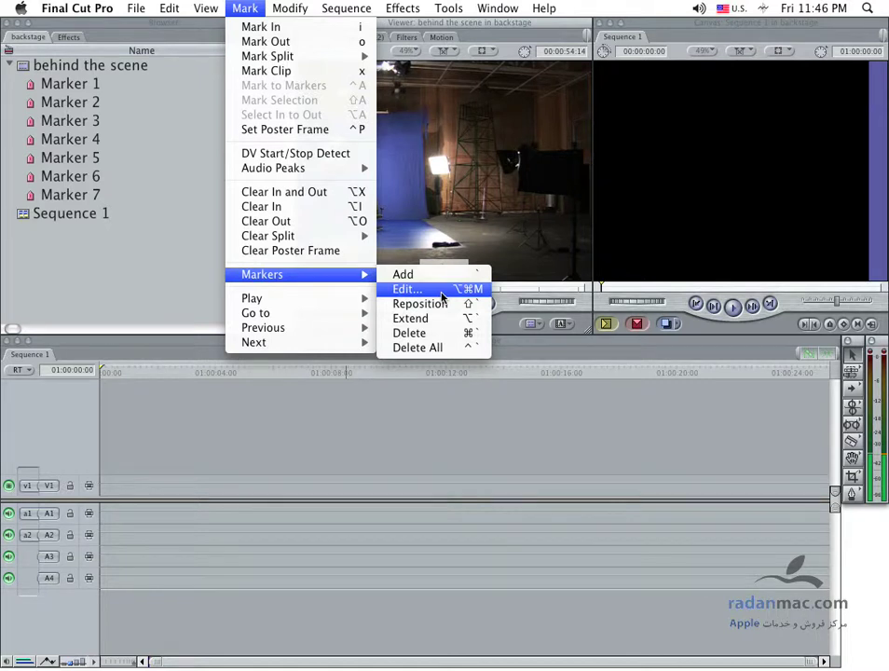
Step: Rename Marker 2 to 'cut 2' in the marker editor and deselect it
left_click(442, 291)
left_click_drag(410, 261, 630, 395)
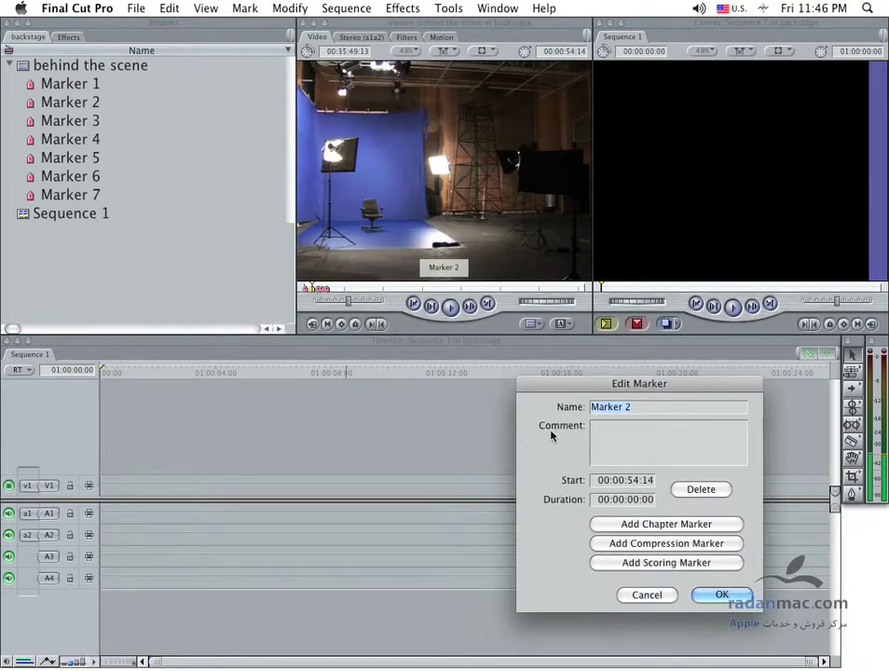
type("cut 2")
key("Return")
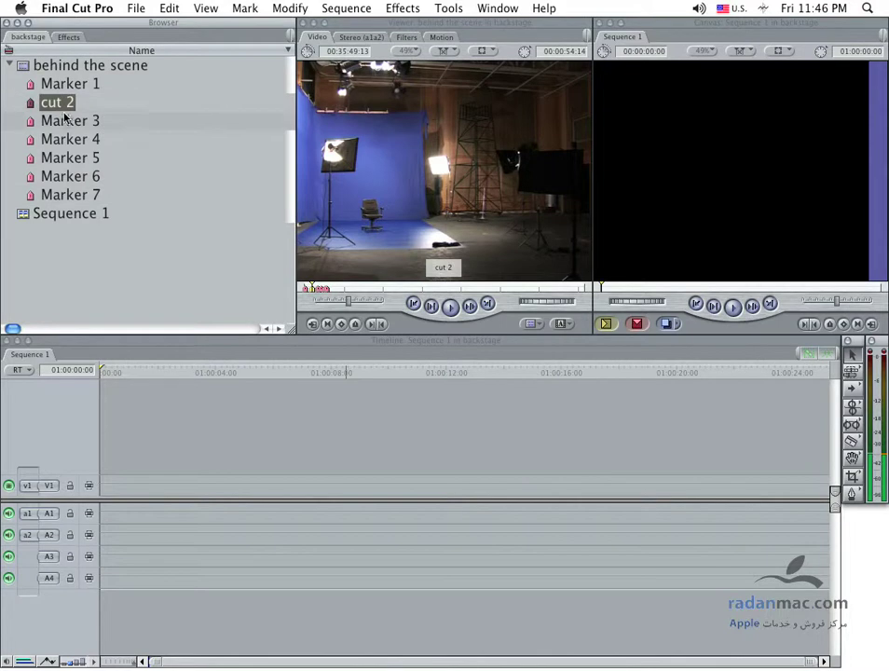
left_click(84, 296)
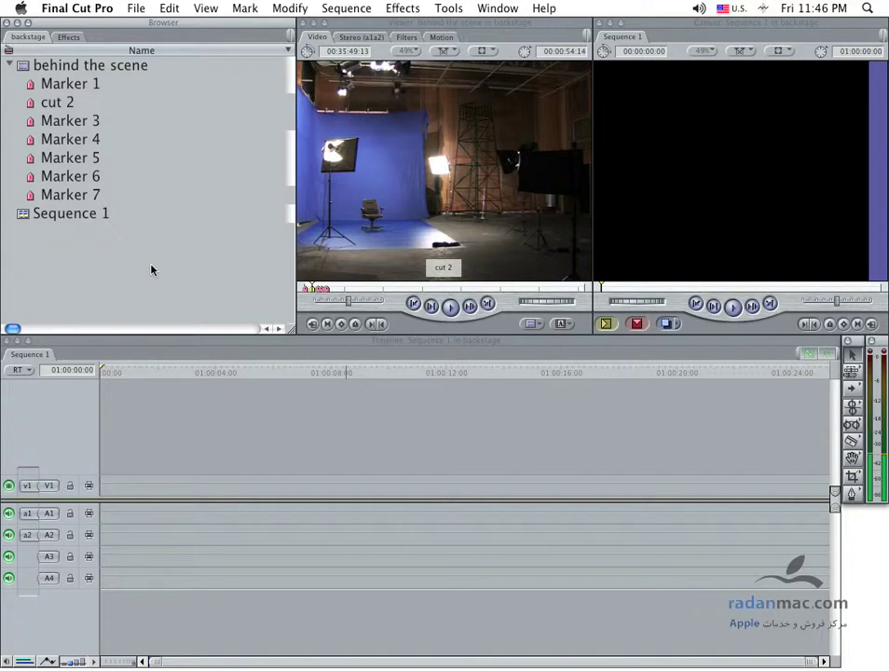
Step: Create a new bin named 'Backstage' with Cmd+B
key("super+b")
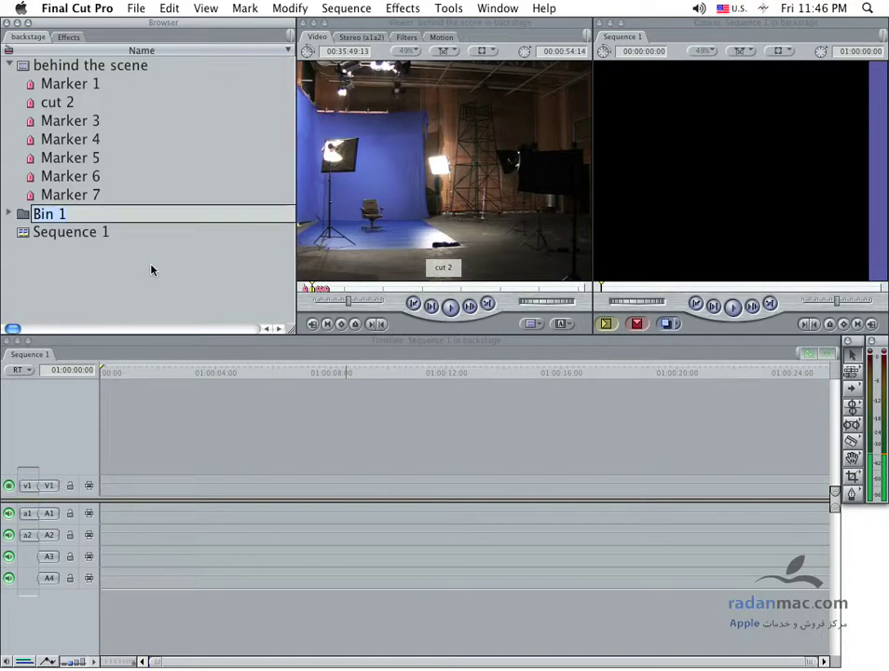
type("Backstage")
key("Return")
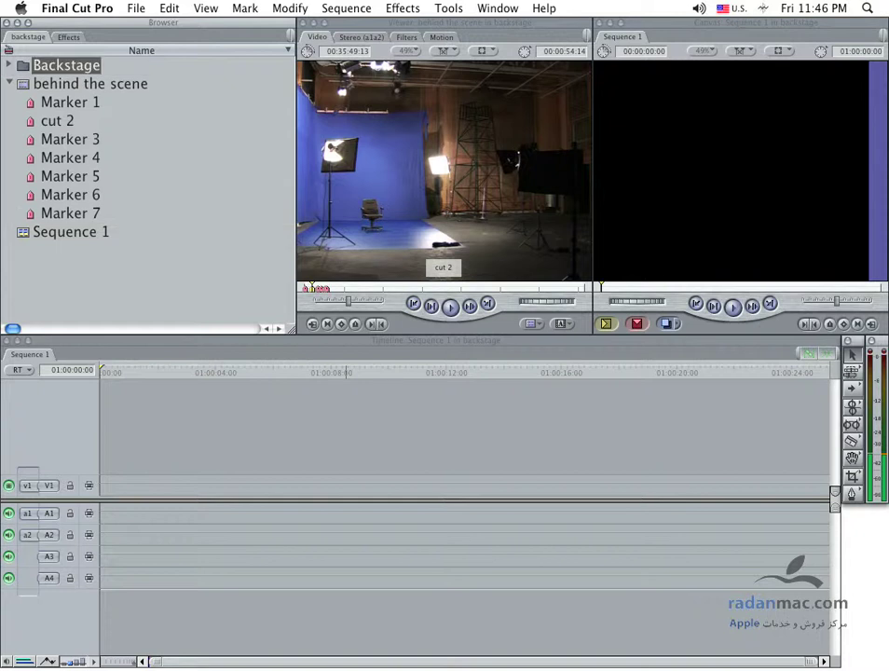
Step: Drag Markers 1–7 into the Backstage bin as subclips and expand the bin
left_click(56, 103)
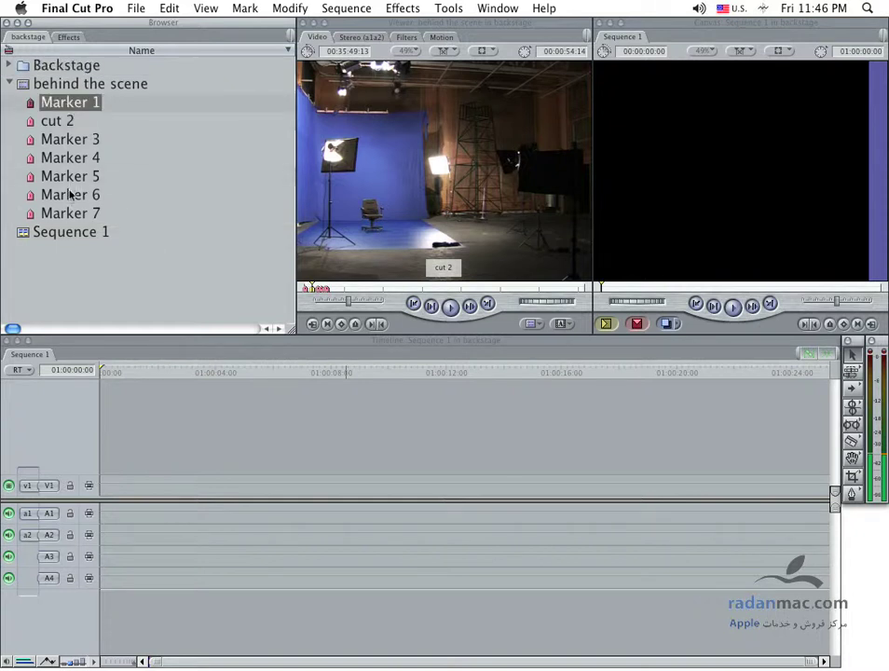
left_click(67, 212, "shift")
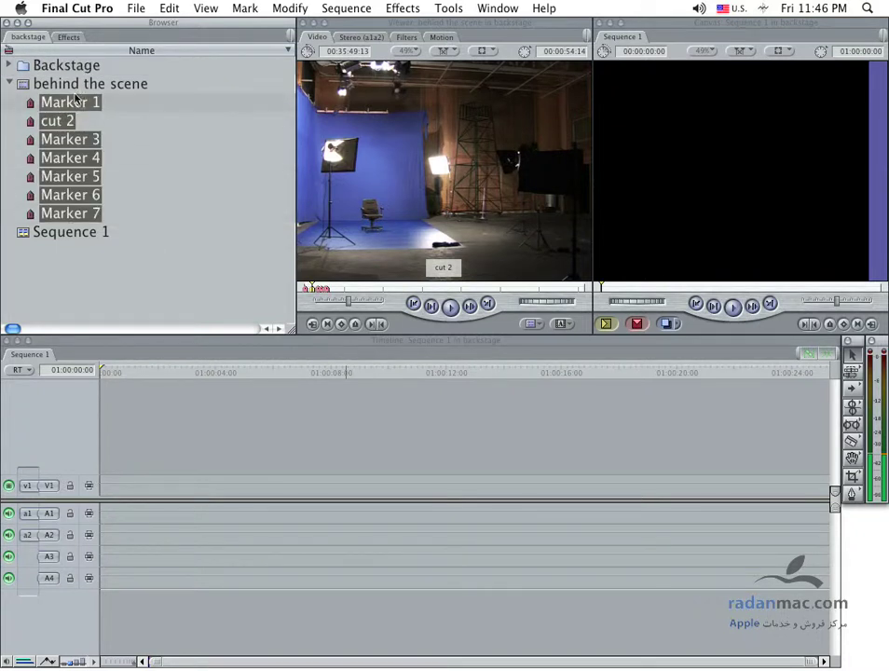
left_click_drag(67, 194, 69, 73)
left_click(9, 82)
left_click(9, 65)
left_click(45, 83)
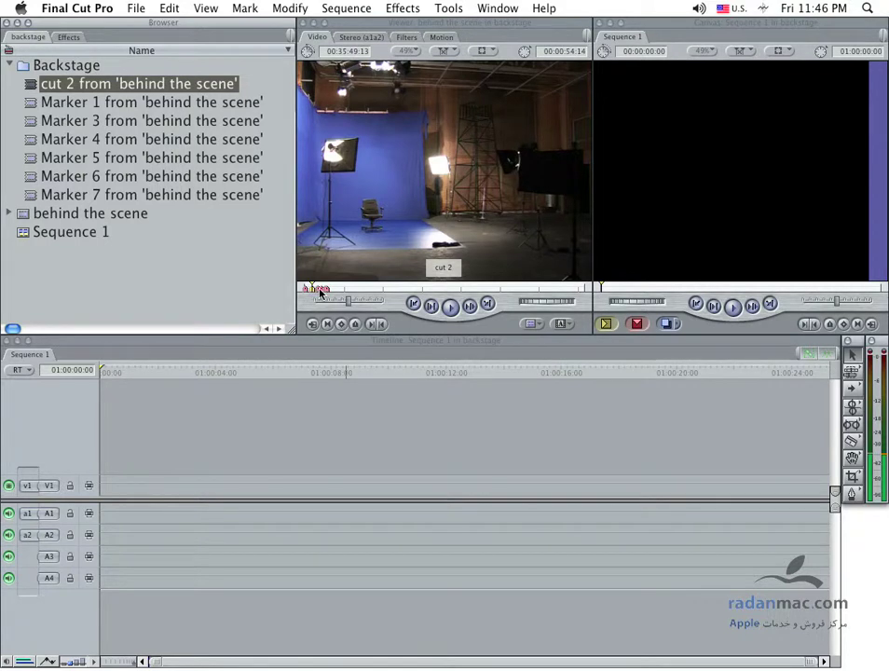
Step: Load the cut 2 subclip into the Viewer for preview
left_click(41, 84)
mouse_move(30, 86)
left_mouse_down()
mouse_move(305, 285)
mouse_move(433, 289)
left_mouse_up()
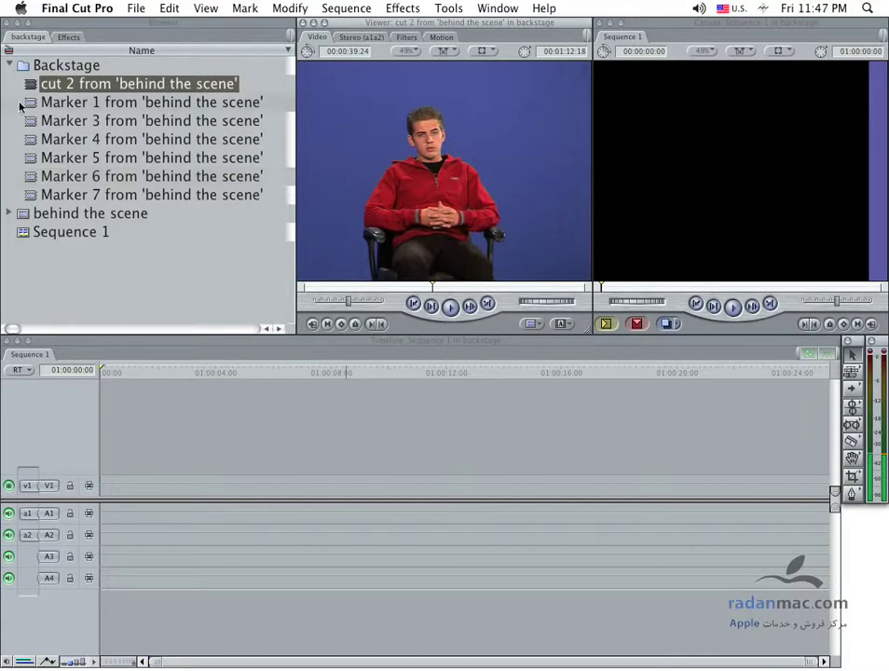
left_click(21, 105)
Step: Preview the Marker 1 and Marker 3–7 subclips, skimming through Marker 7
double_click(20, 104)
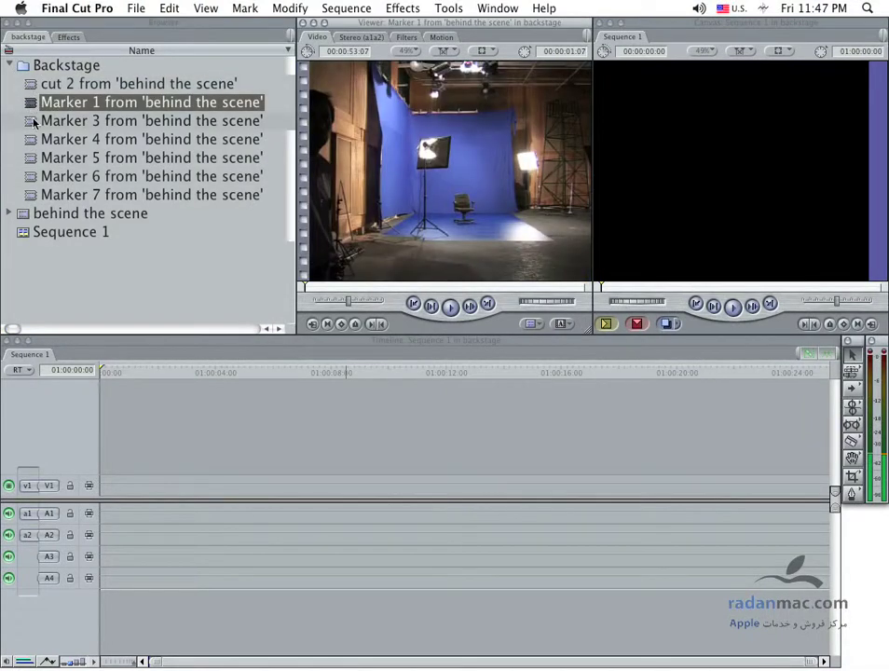
double_click(30, 120)
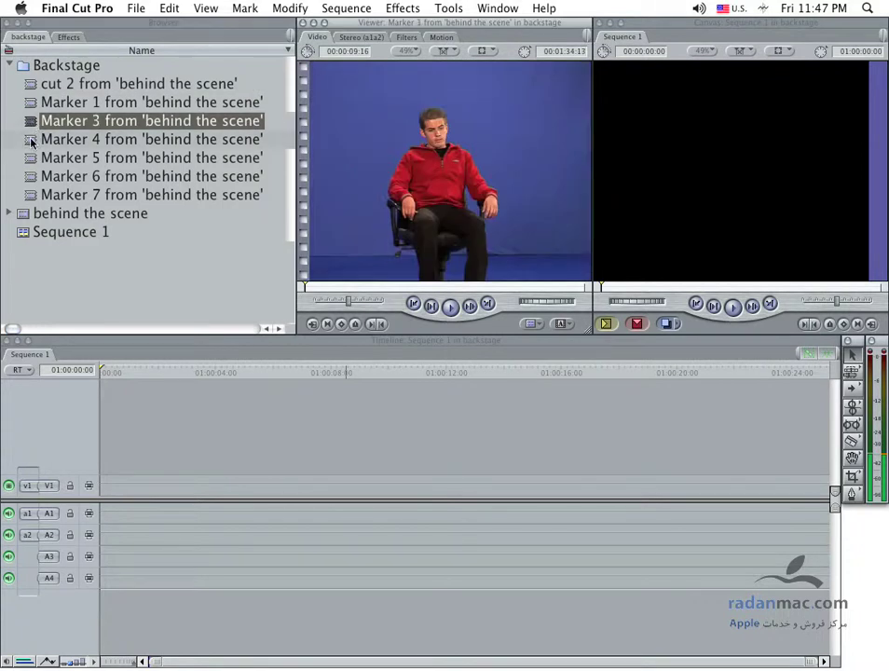
double_click(30, 140)
double_click(30, 158)
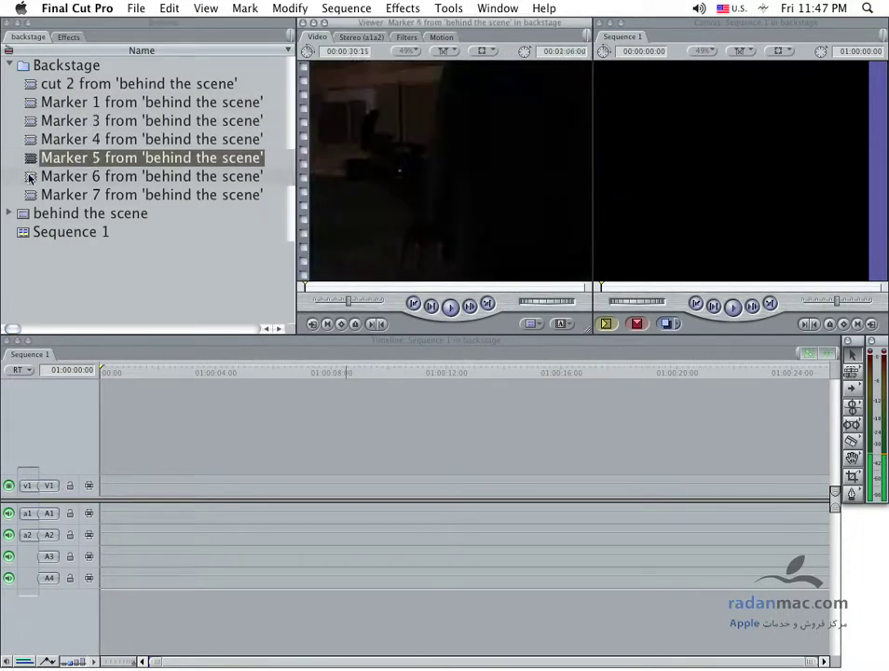
double_click(30, 176)
double_click(30, 195)
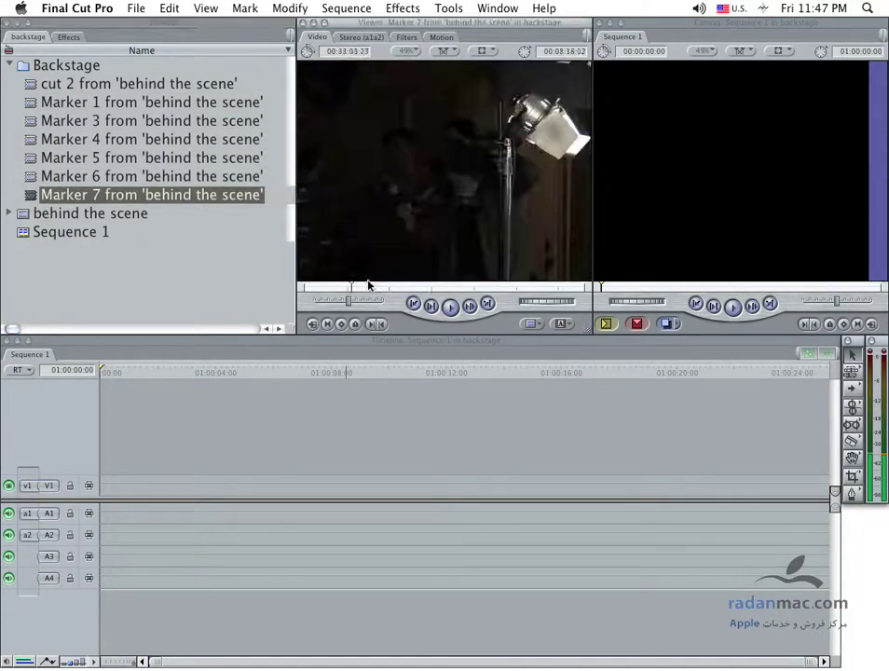
left_click(370, 288)
mouse_move(370, 288)
left_mouse_down()
mouse_move(378, 288)
mouse_move(359, 289)
left_mouse_up()
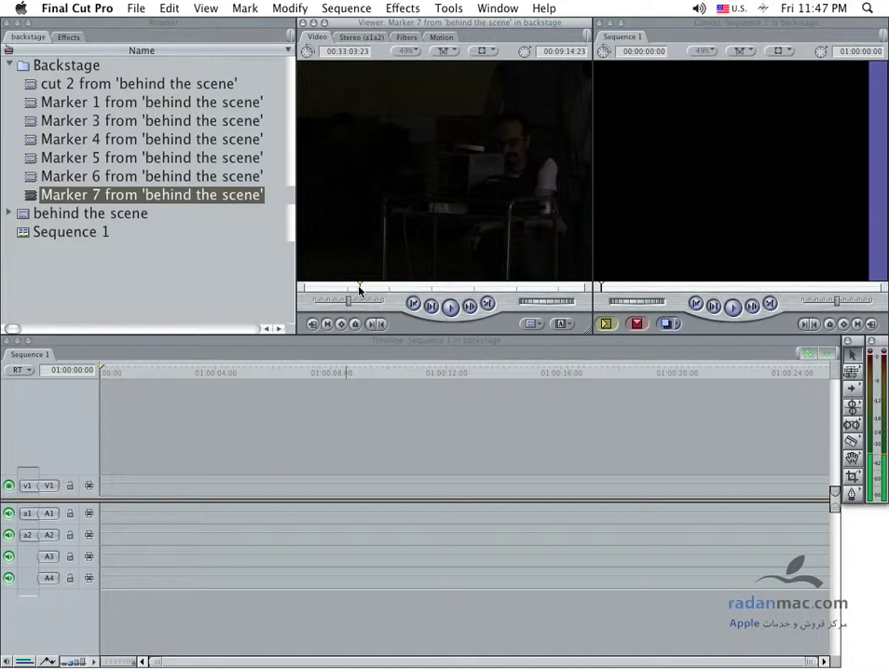
Step: Preview the Marker 5 subclip again, then collapse the Backstage bin
left_click(130, 178)
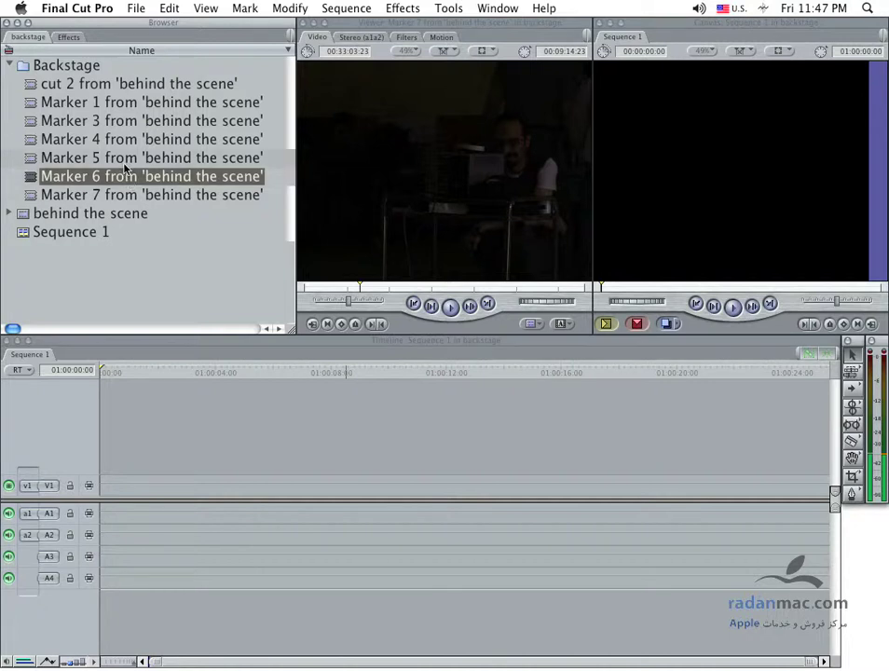
double_click(125, 160)
left_click_drag(347, 291, 333, 288)
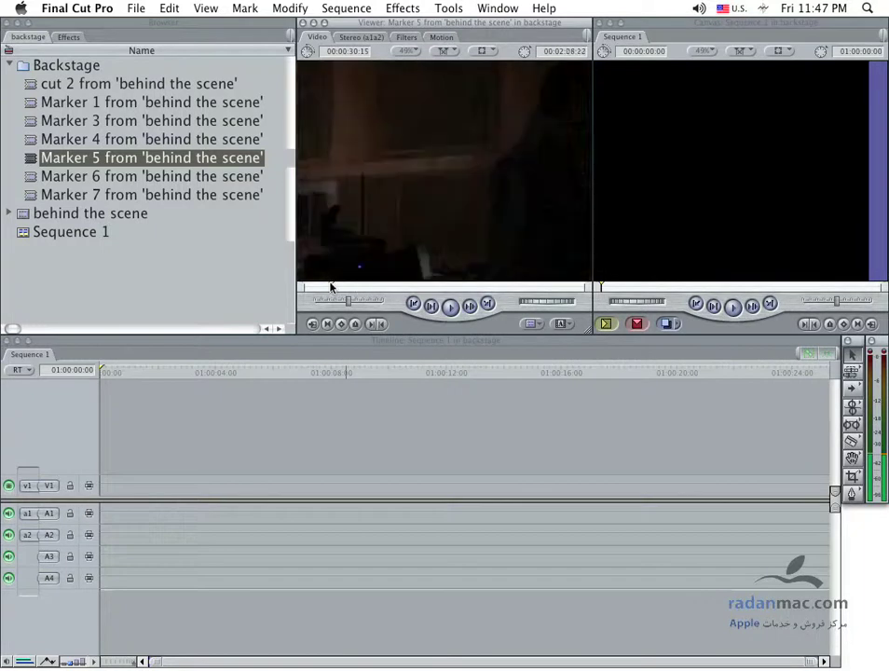
left_click(10, 66)
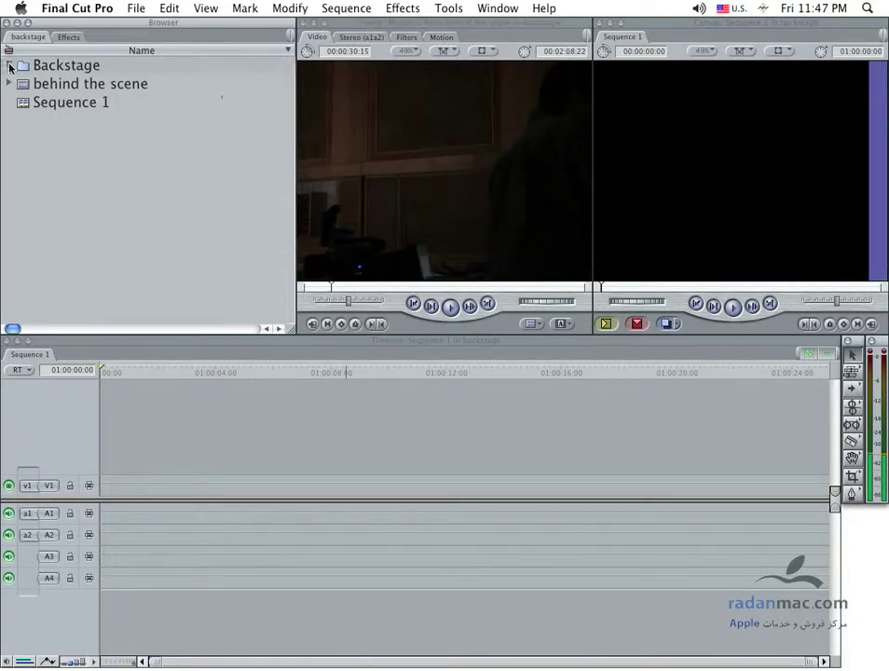